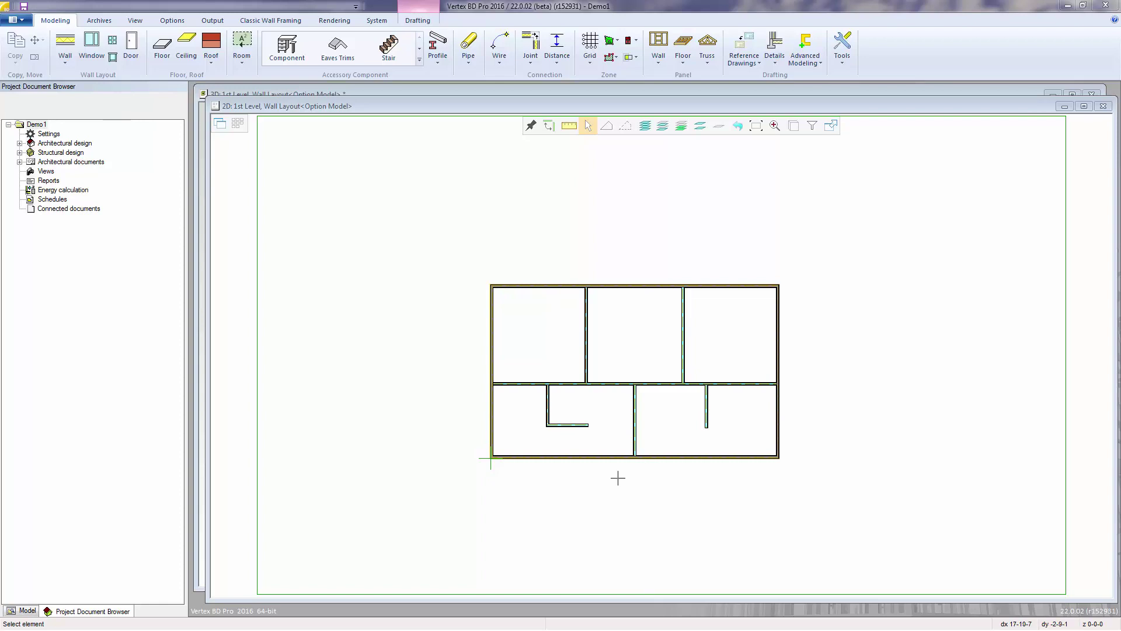
Select the bottom exterior wall and bring up its context menu
left_click(585, 457)
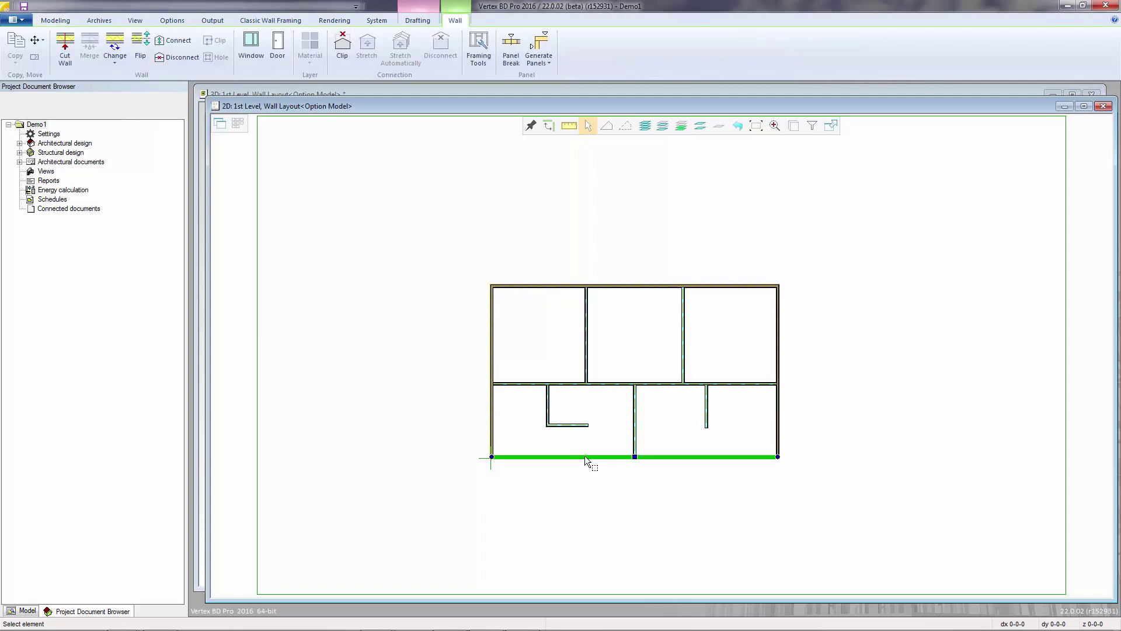
right_click(585, 456)
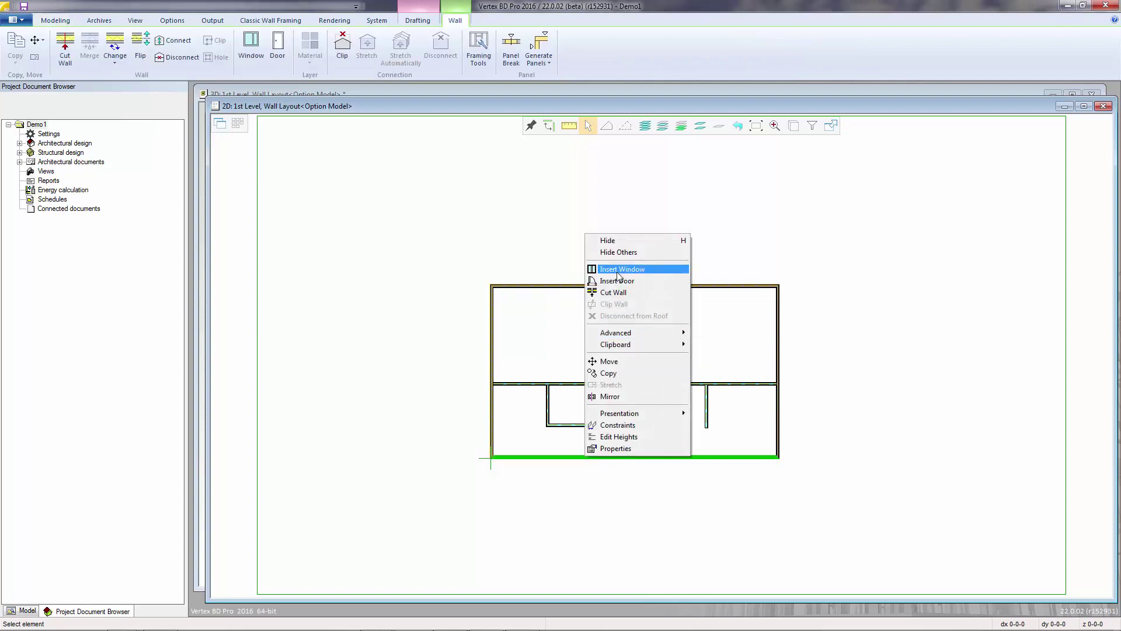
Start Insert Window and browse to _Project Window Library's Clad Picture folder
left_click(618, 275)
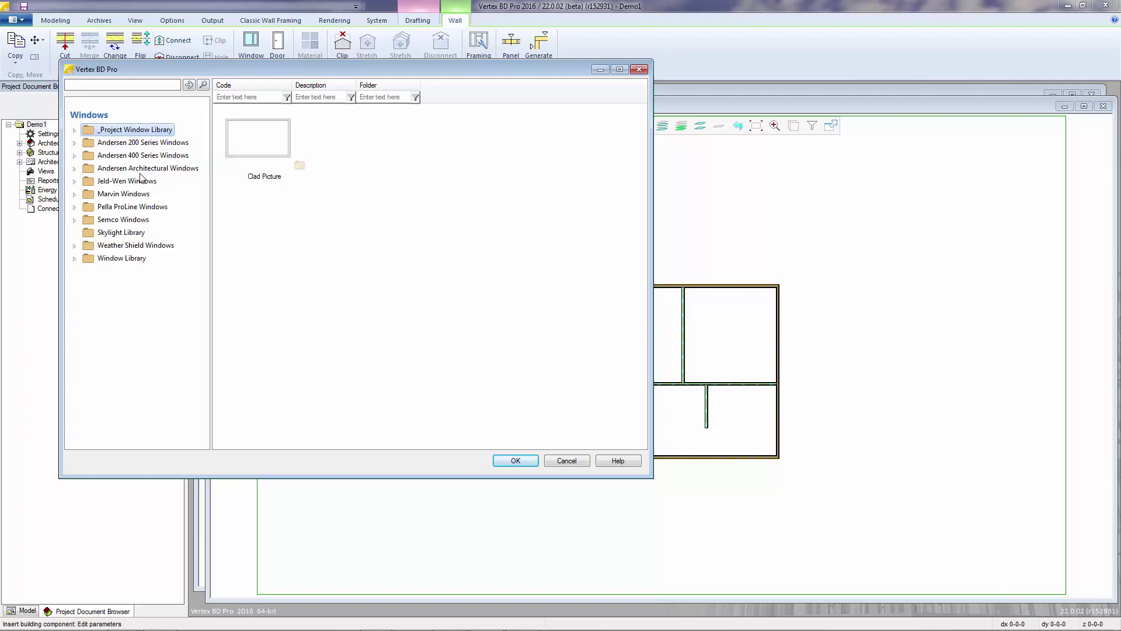
double_click(121, 258)
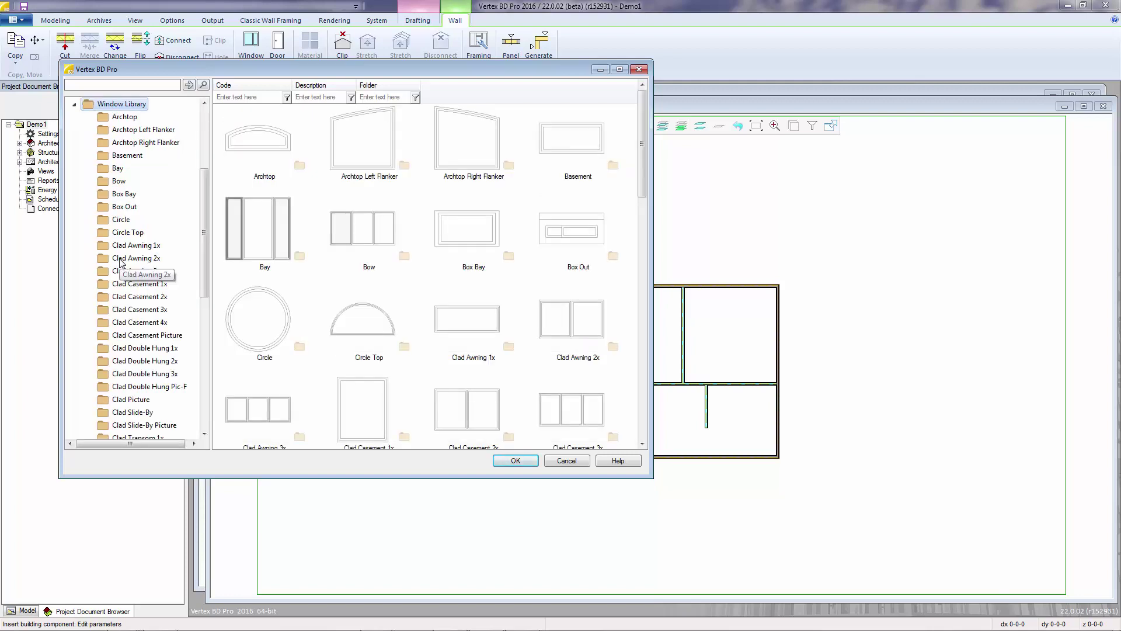
left_click(123, 260)
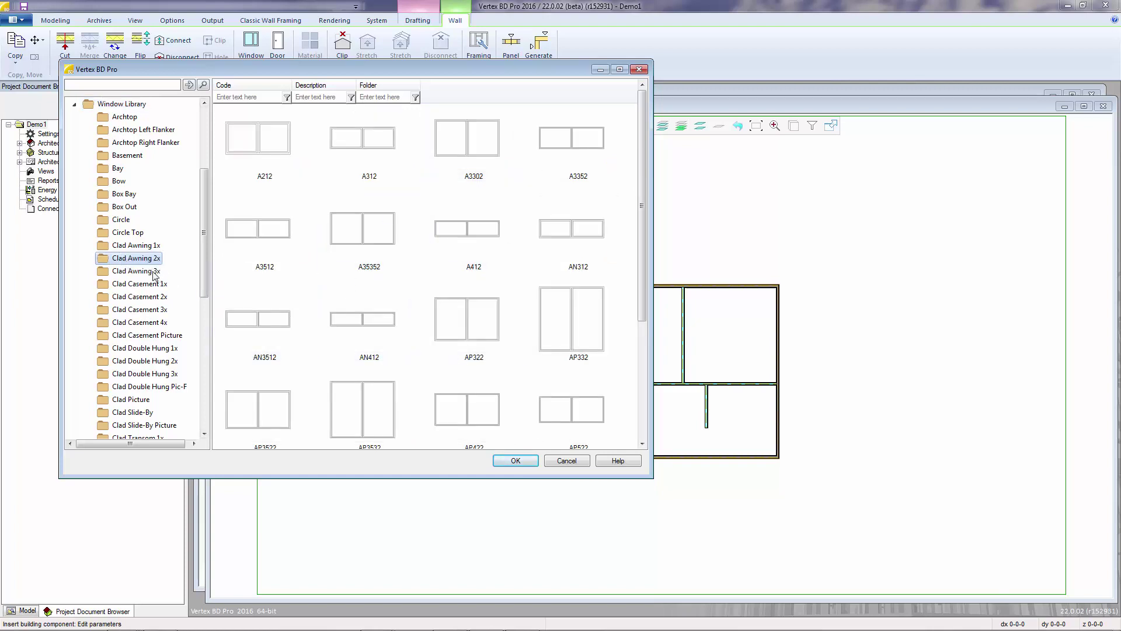
left_click(156, 272)
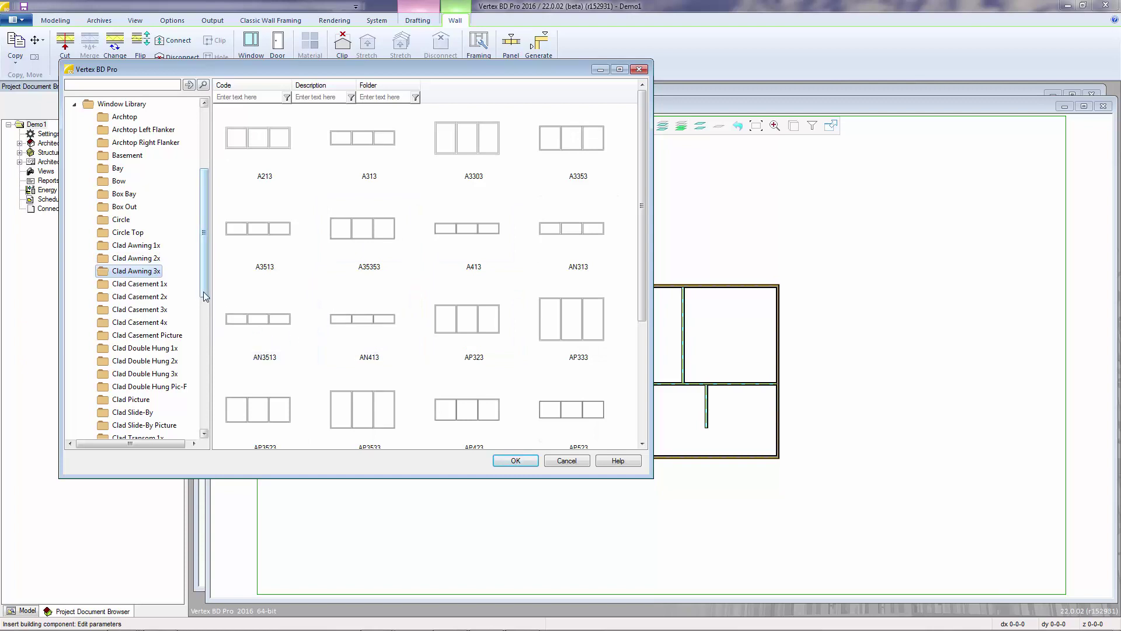
scroll(204, 292, "up", 5)
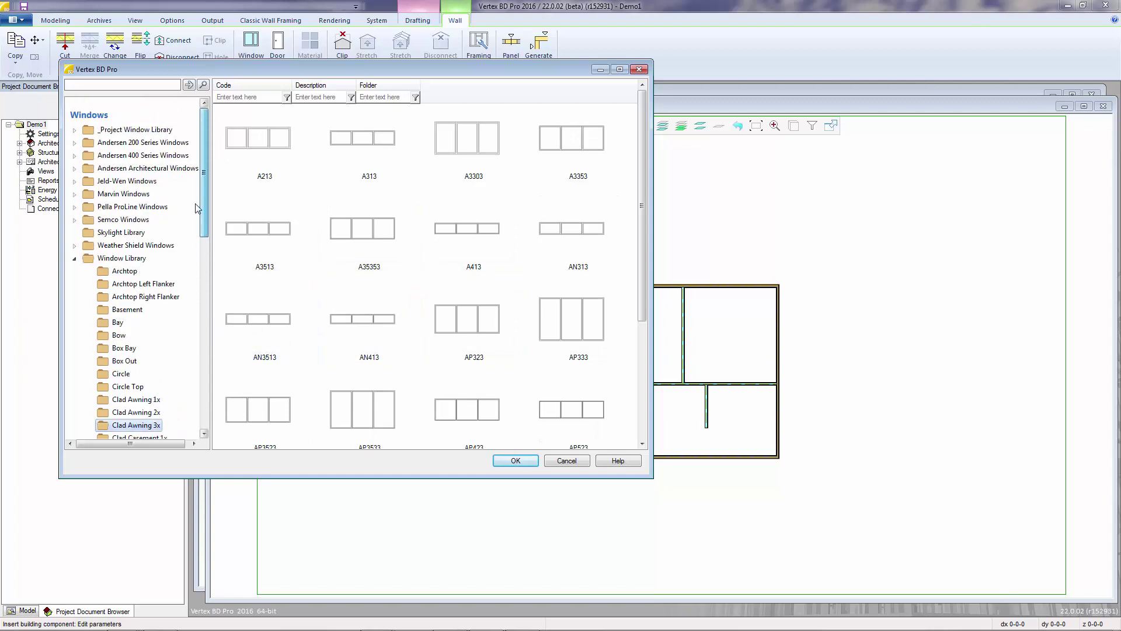
left_click(75, 130)
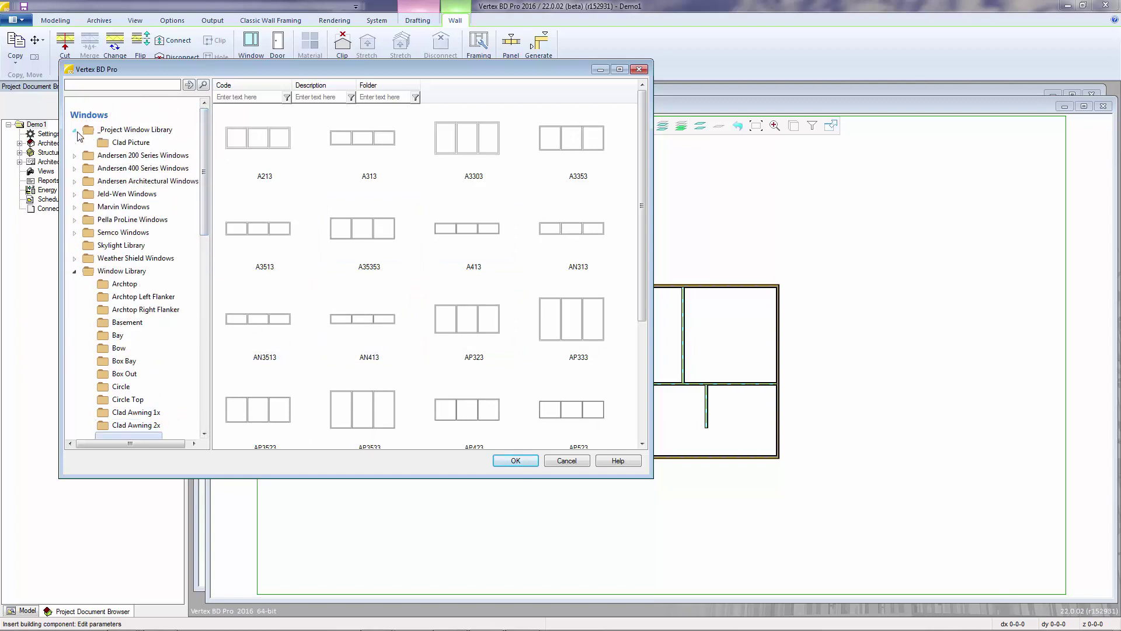
left_click(106, 147)
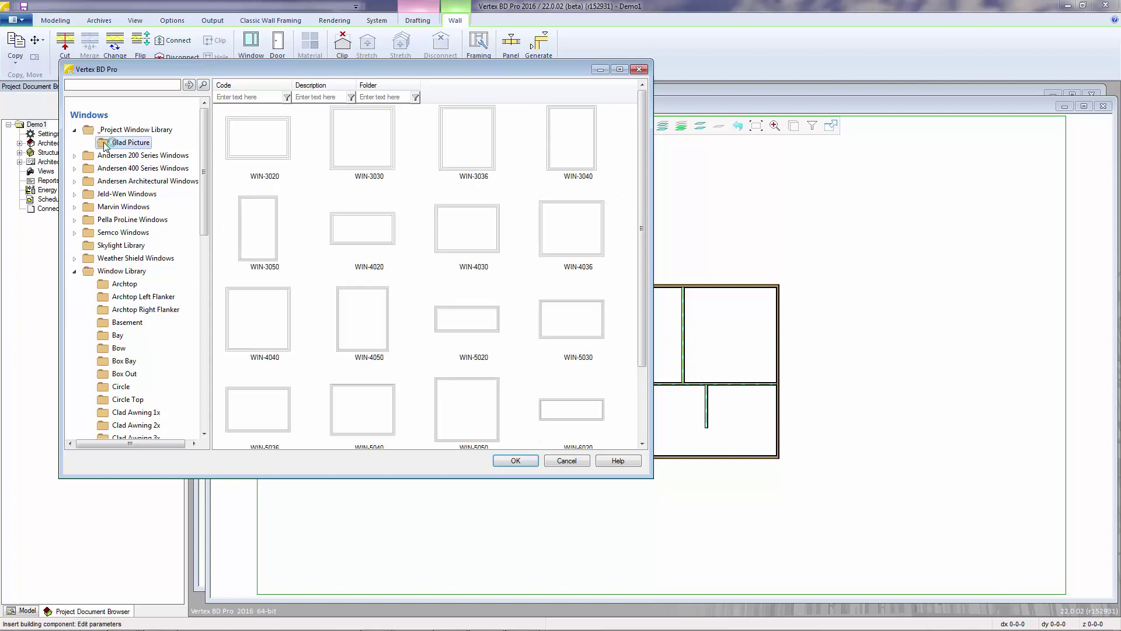
Open WIN-4036 and review its 48.5 × 42 rough opening, code and label
double_click(558, 233)
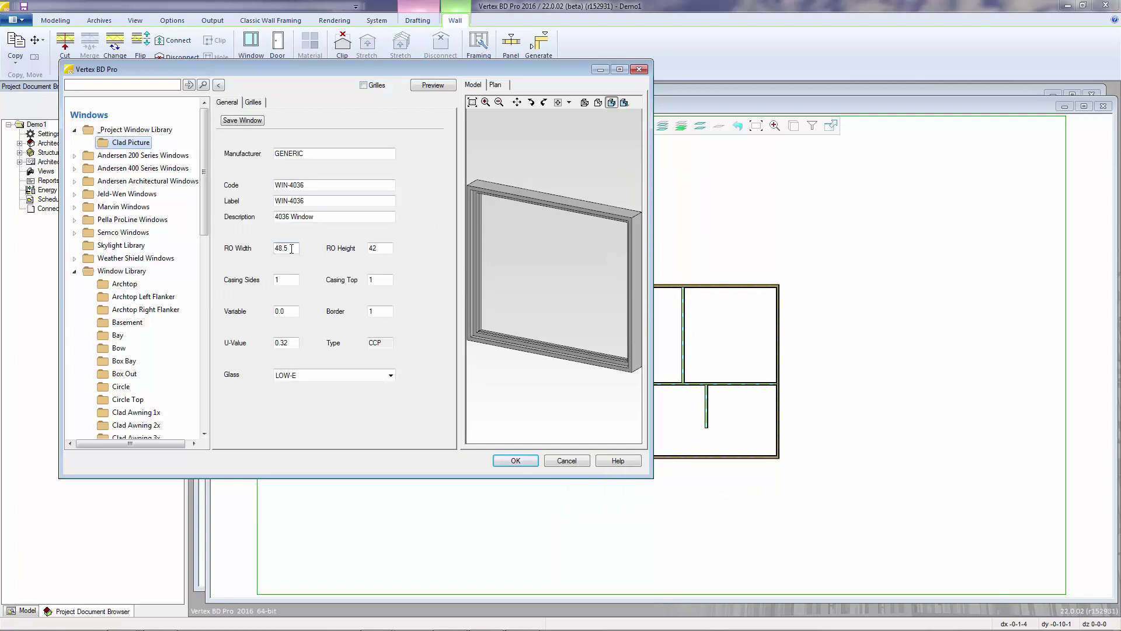
left_click_drag(292, 249, 252, 254)
left_click(373, 247)
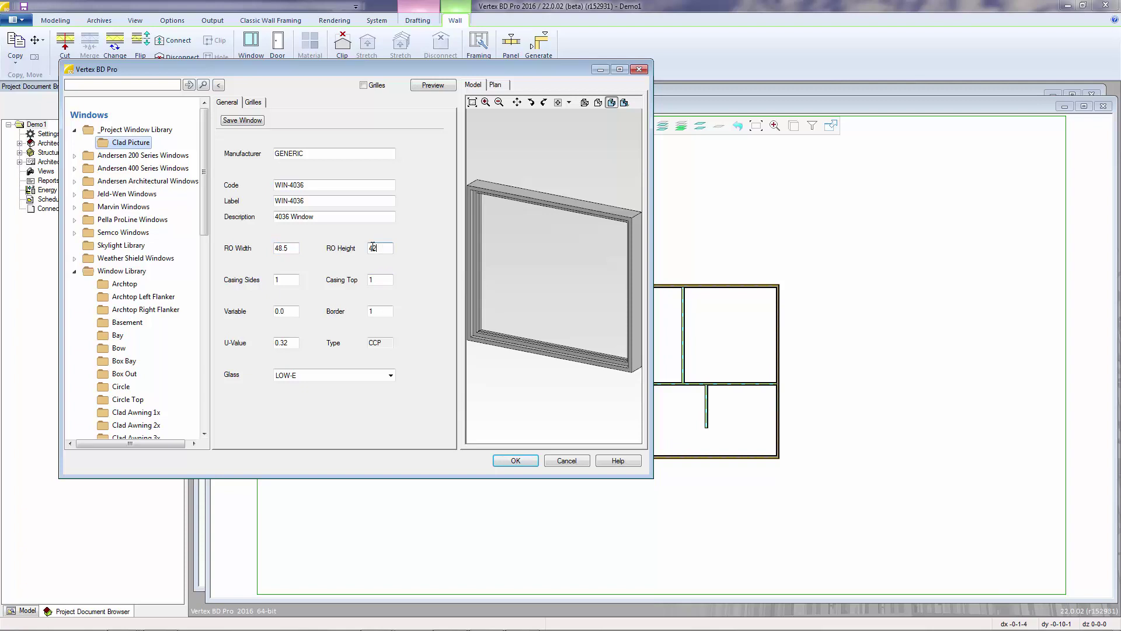
double_click(308, 184)
double_click(312, 201)
Accept WIN-4036 for placement and locate it by its centre point
left_click(516, 462)
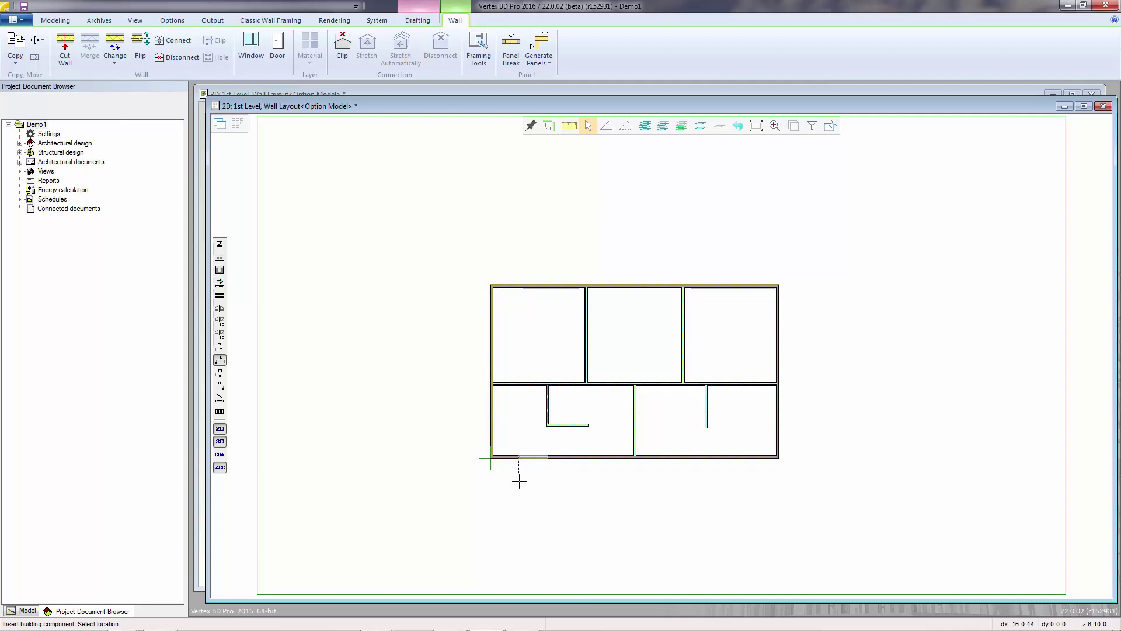
left_click(220, 375)
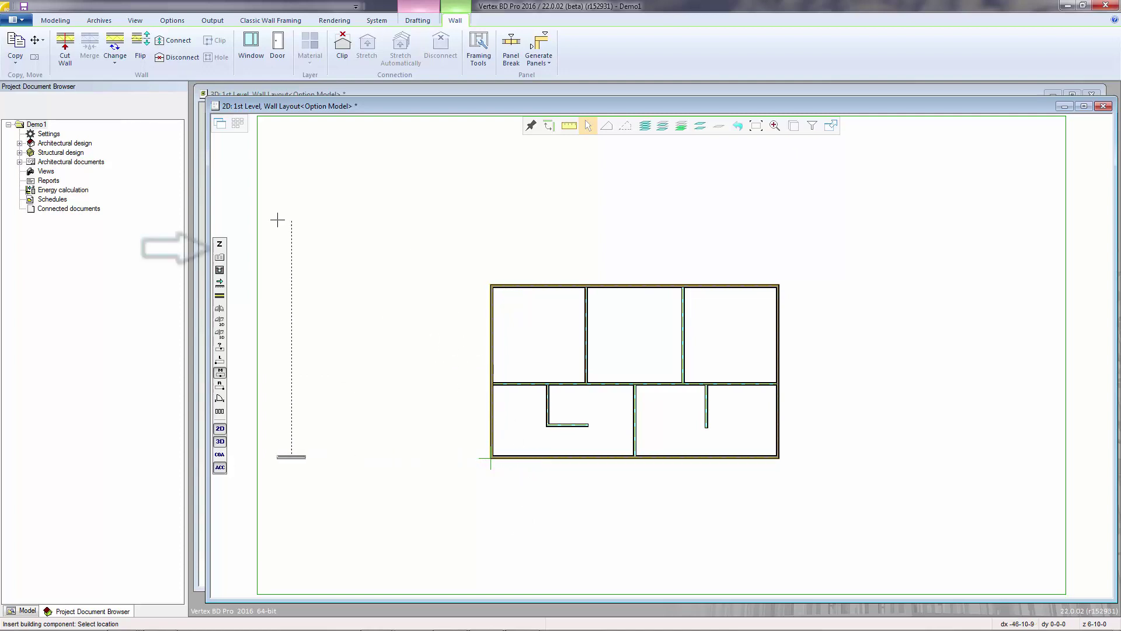
Keep the locating height at header height relative to the current floor
left_click(220, 243)
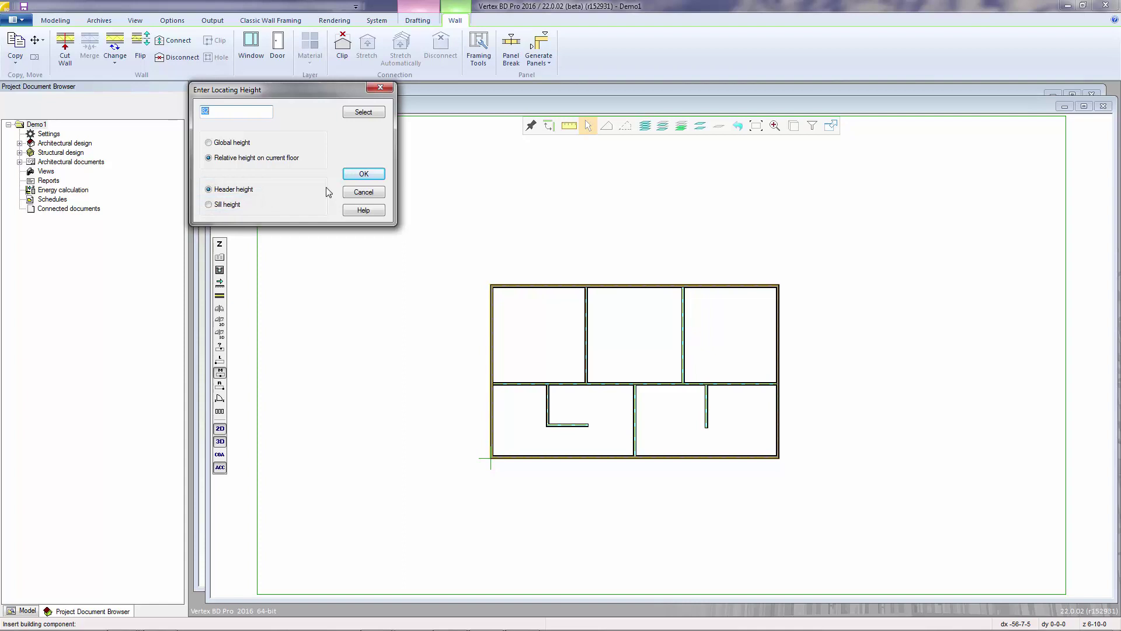
left_click(360, 176)
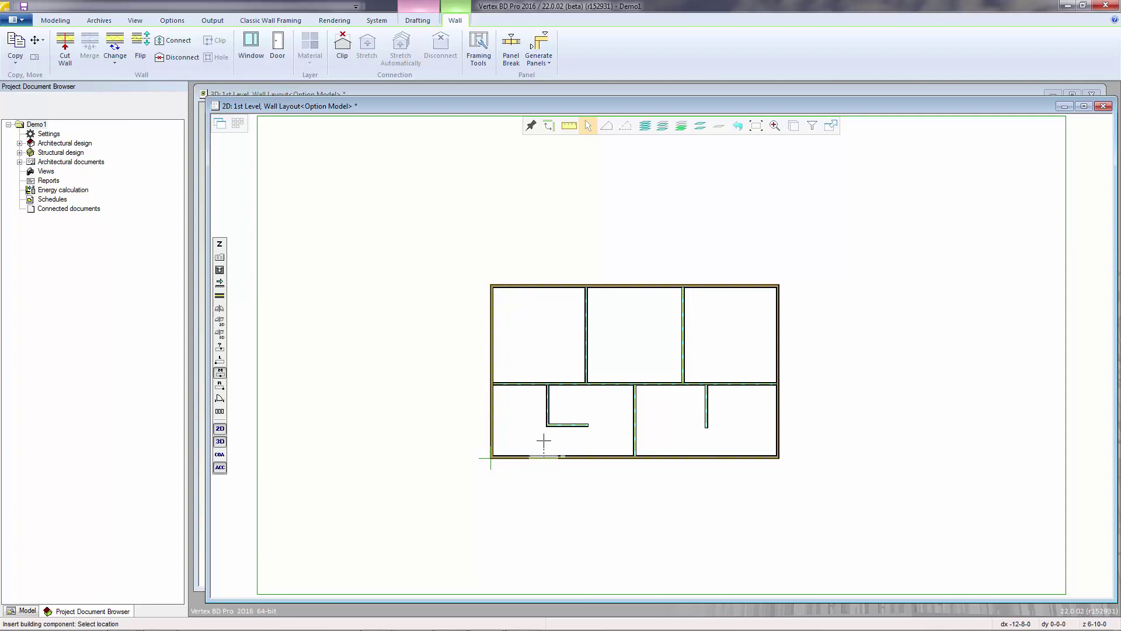
Place WIN-4036 in the bottom wall at distance 60 from the lower-left corner
scroll(552, 444, "up", 2)
scroll(648, 353, "up", 2)
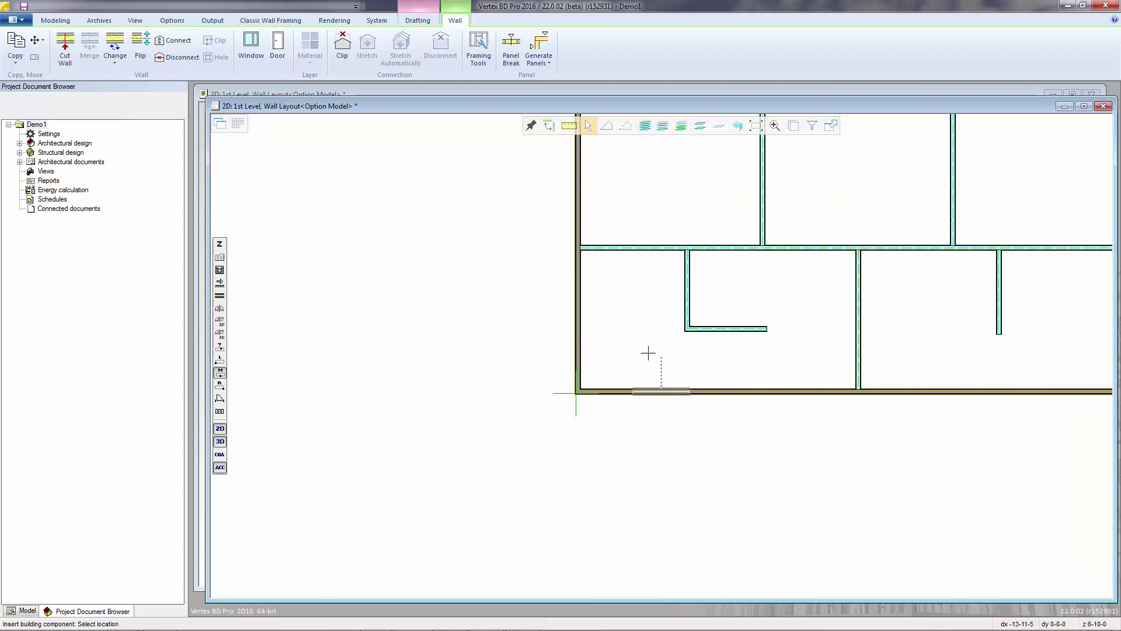
scroll(672, 359, "up", 2)
scroll(661, 354, "up", 1)
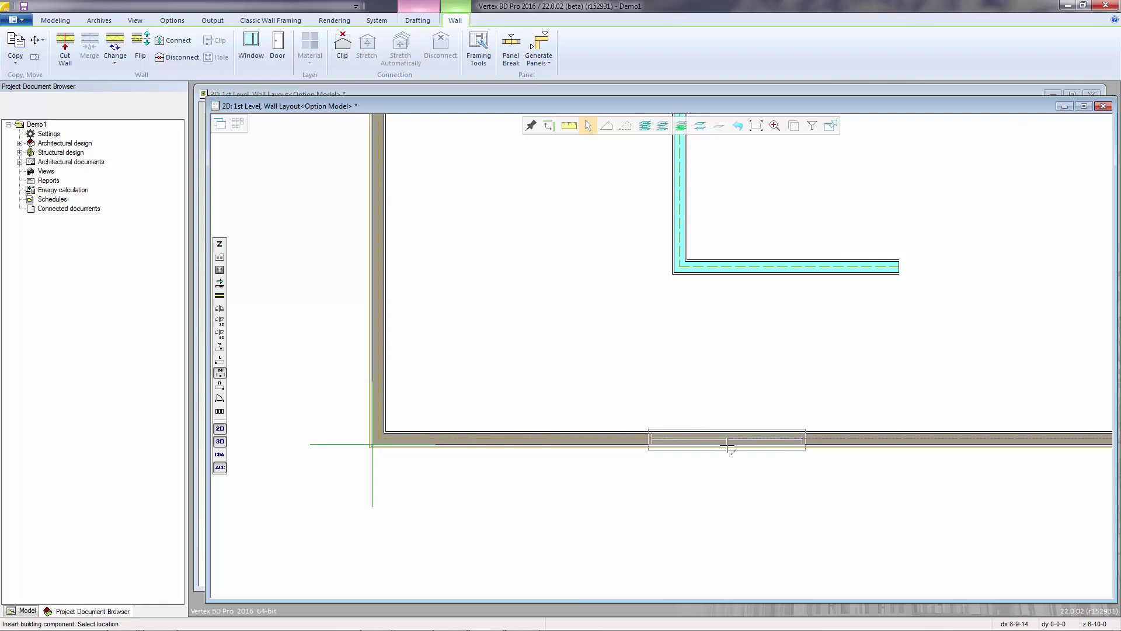
type("60")
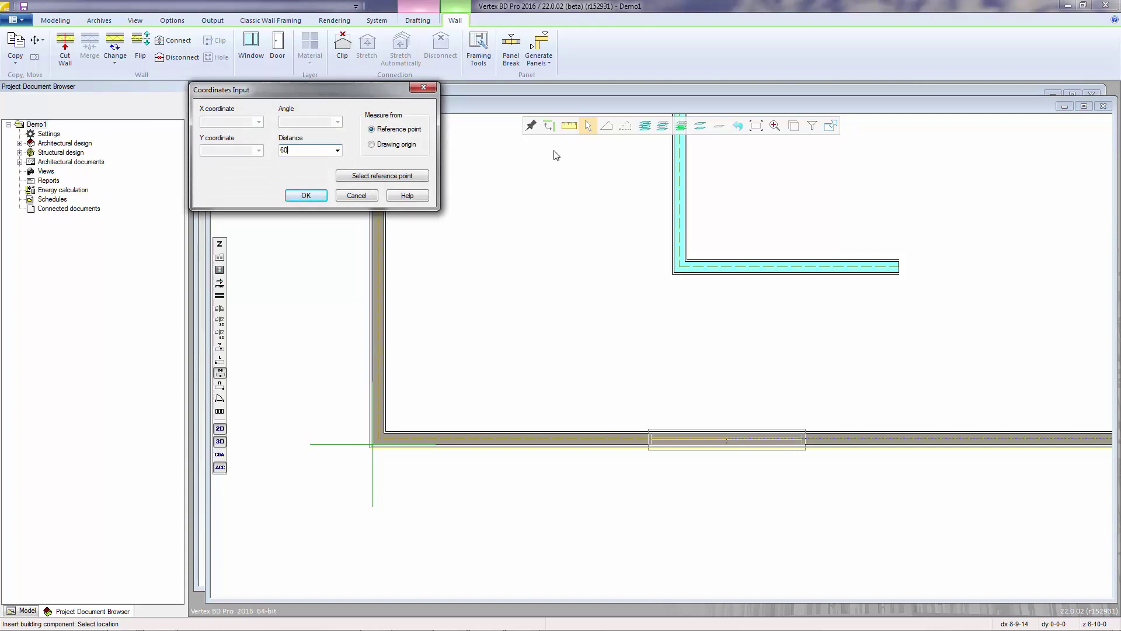
left_click(306, 196)
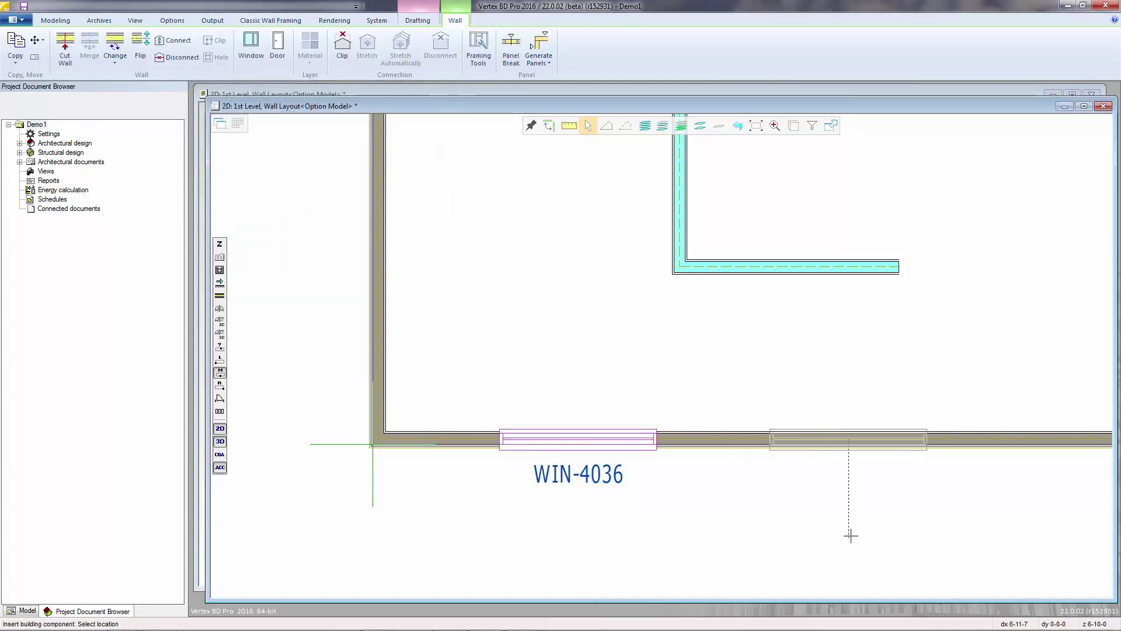
scroll(663, 356, "down", 4)
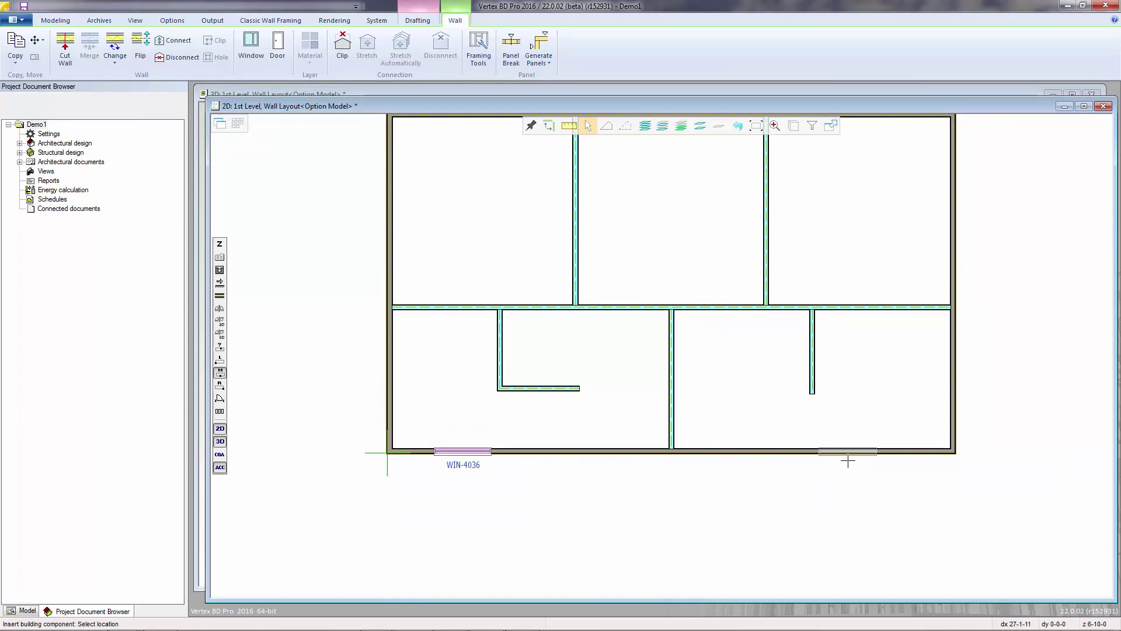
Place WIN-4036 windows: one more bottom, two left, three top, one right wall
left_click(848, 460)
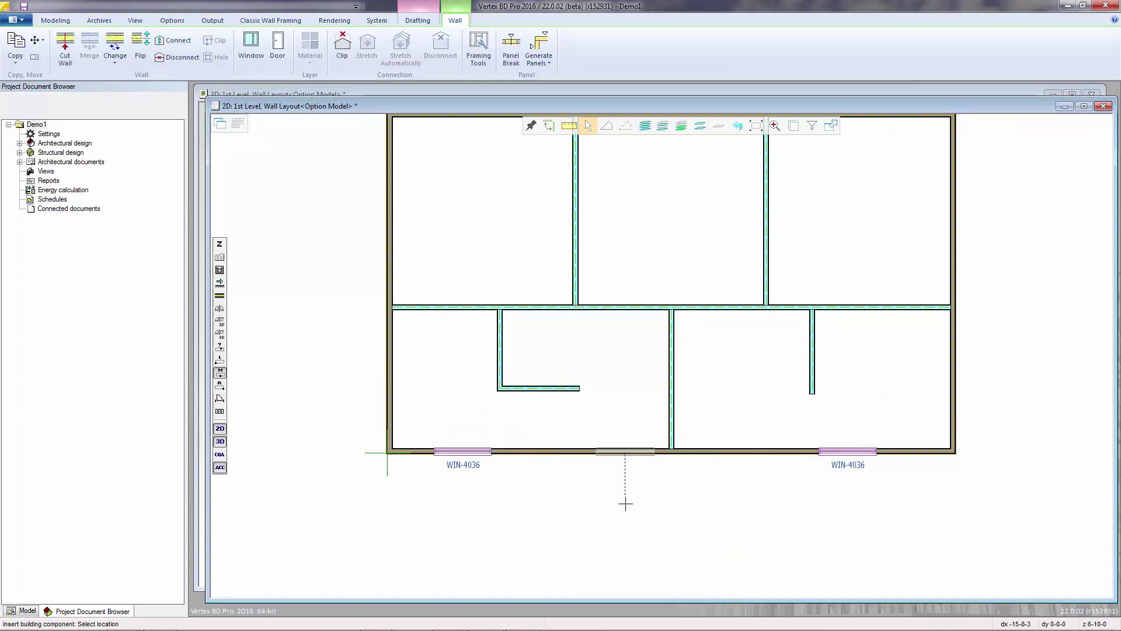
scroll(641, 407, "down", 2)
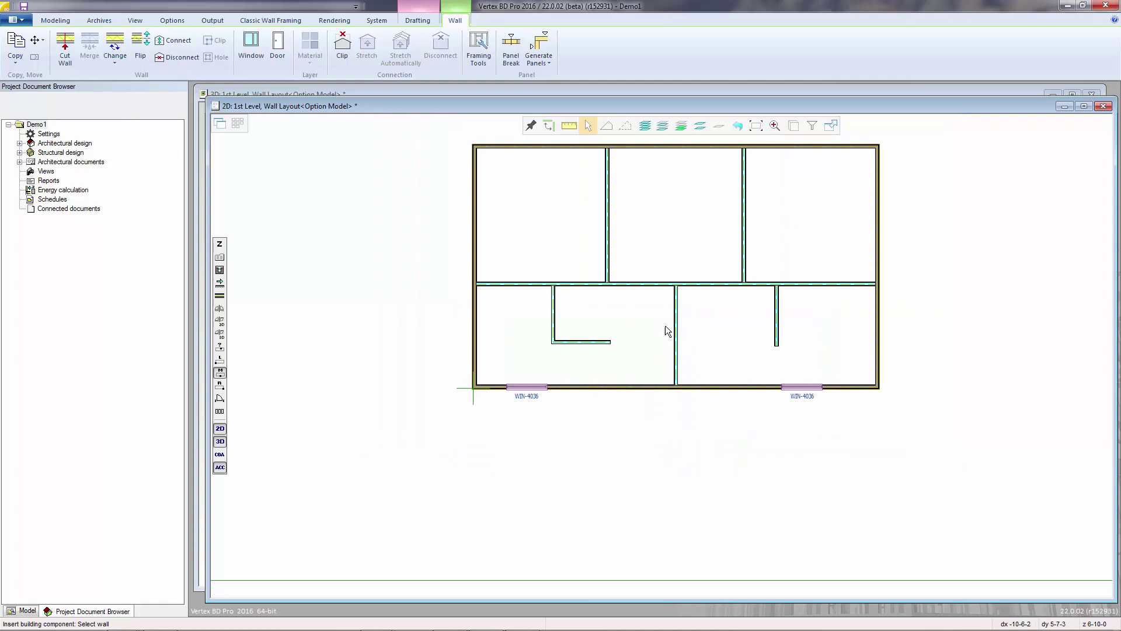
left_click(476, 355)
left_click(485, 338)
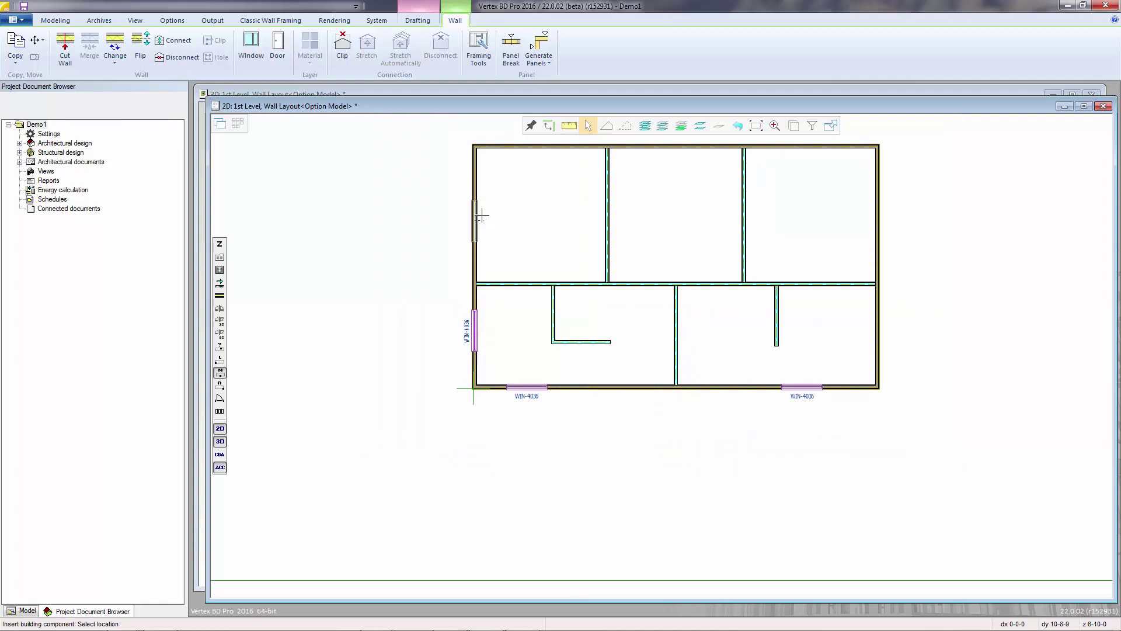
left_click(524, 227)
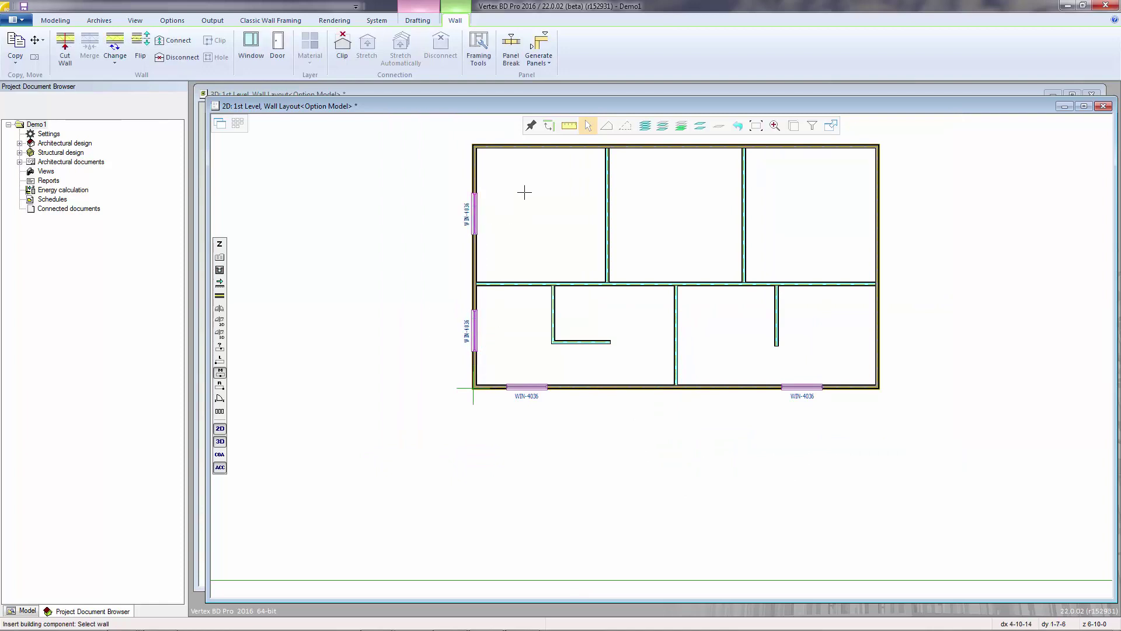
left_click(543, 154)
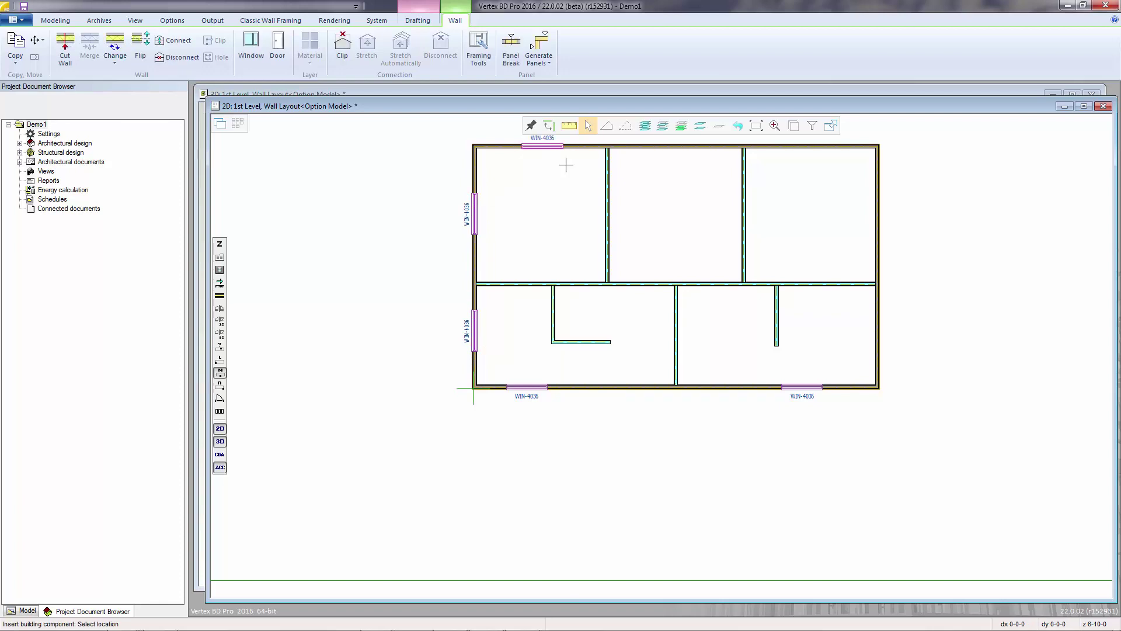
left_click(673, 159)
left_click(809, 152)
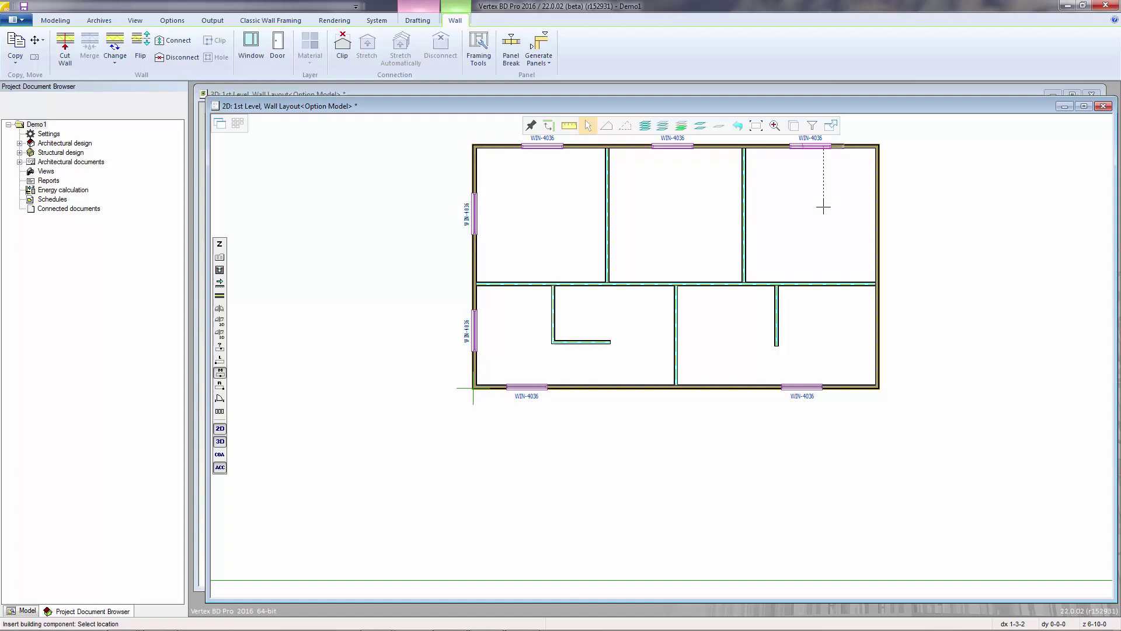
left_click(887, 338)
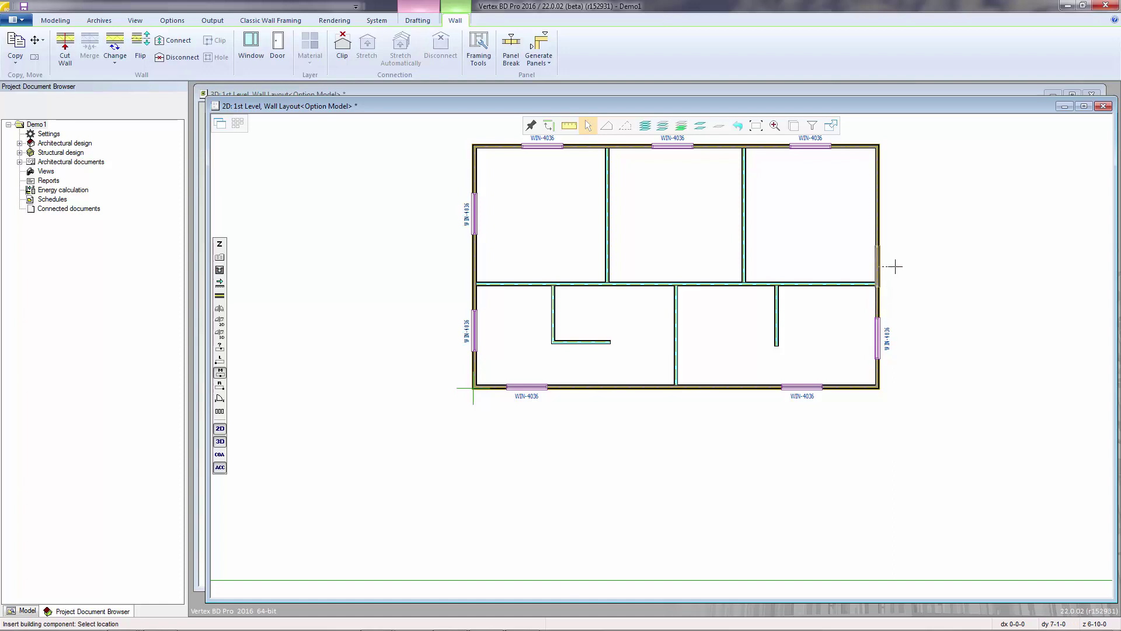
Browse the window library's Circle folder and open the CIR24 window's properties
left_click(223, 259)
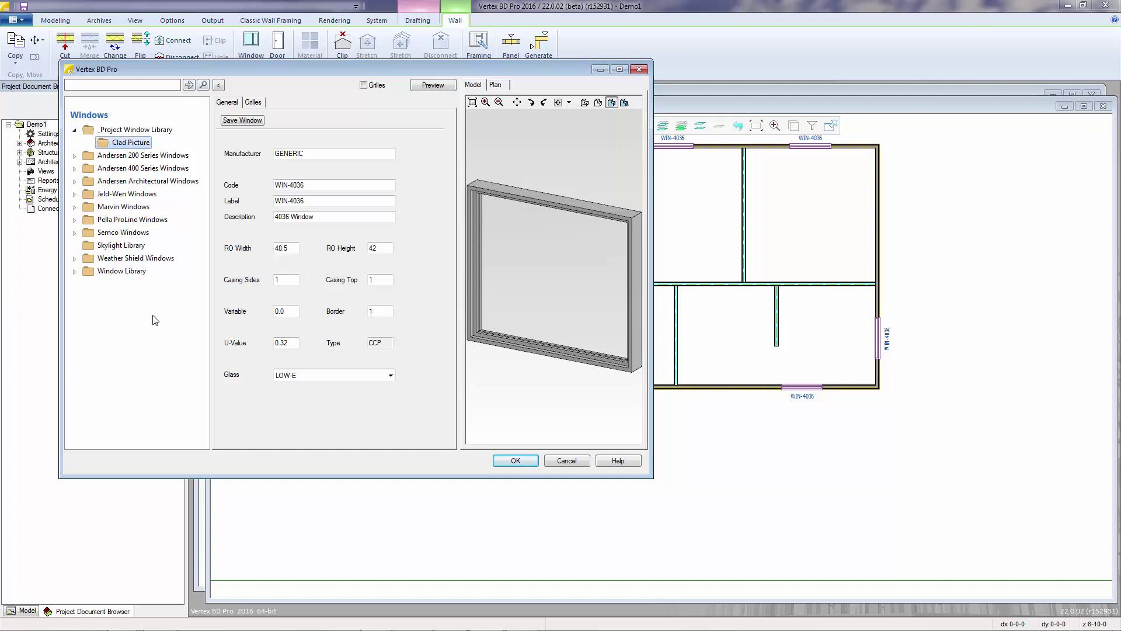
left_click(219, 88)
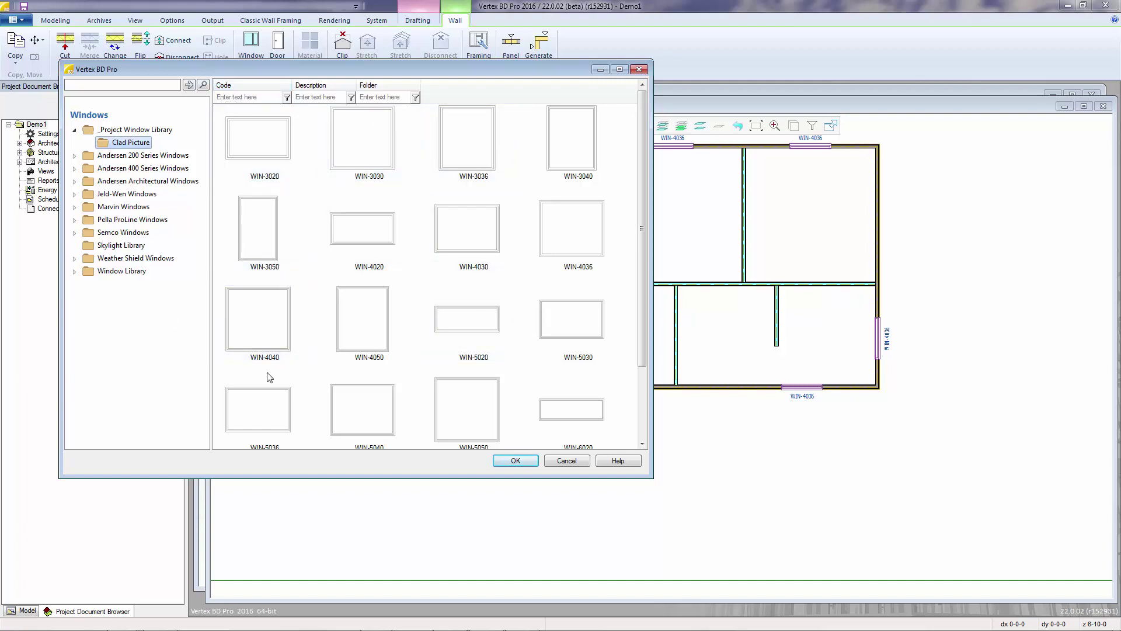
left_click(75, 273)
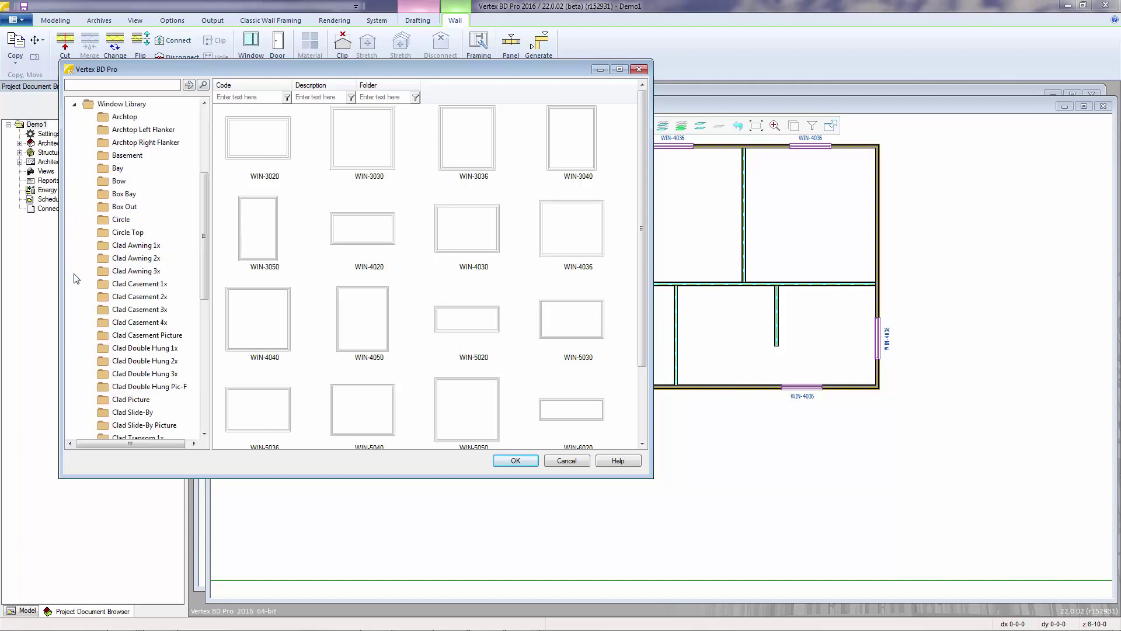
left_click(121, 220)
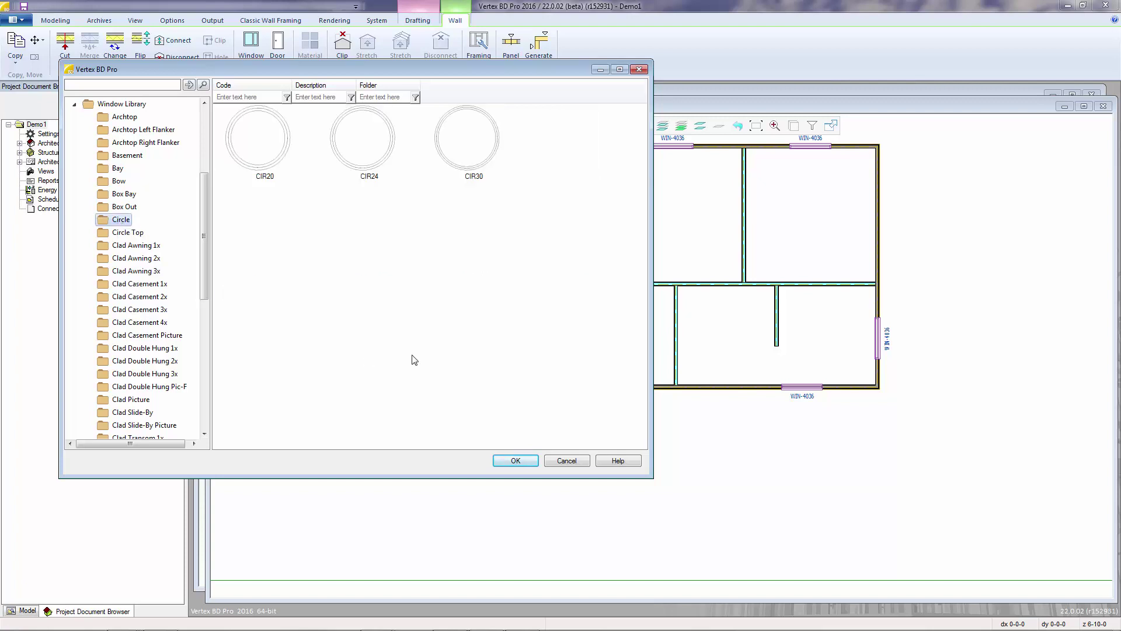
left_click(364, 149)
double_click(364, 149)
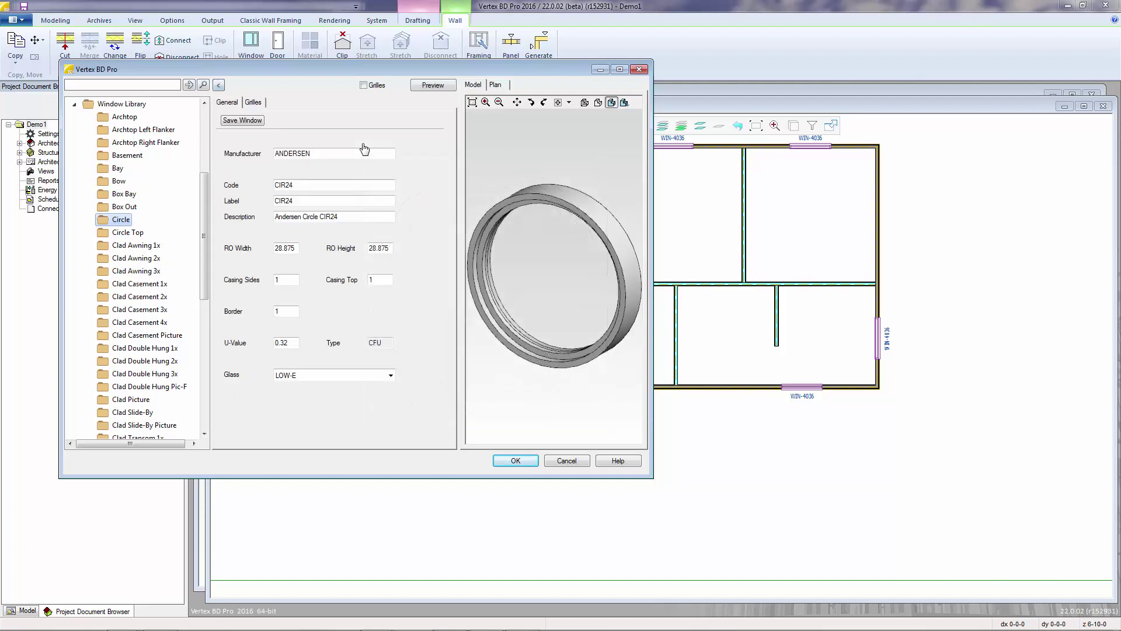
Bring the CIR24 circle window out onto the floor plan for placement
left_click(219, 87)
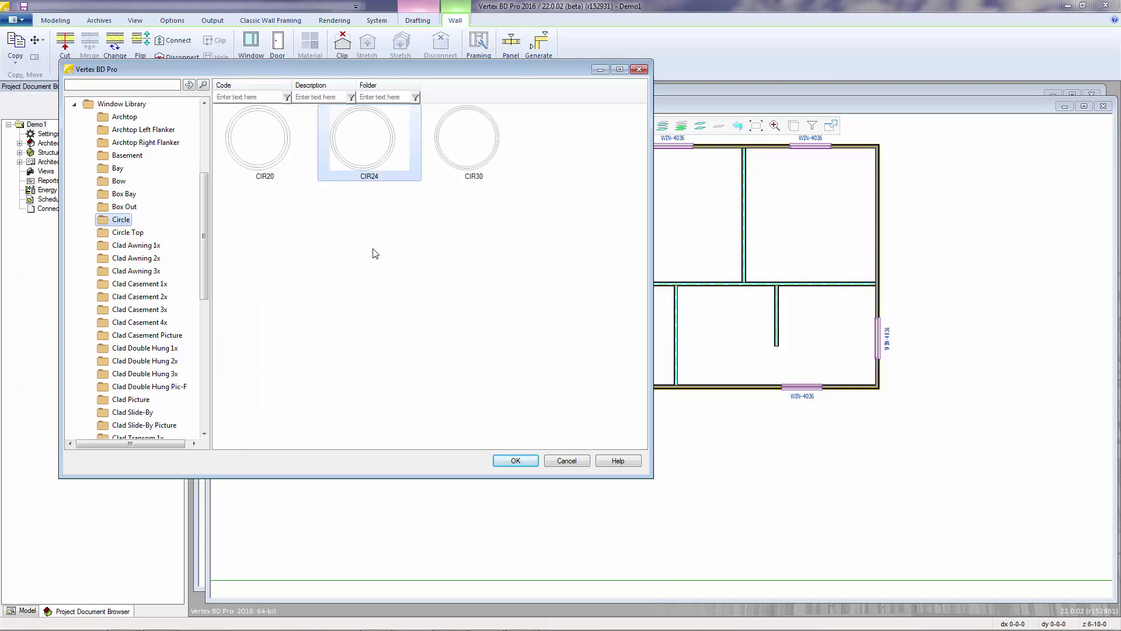
mouse_move(369, 140)
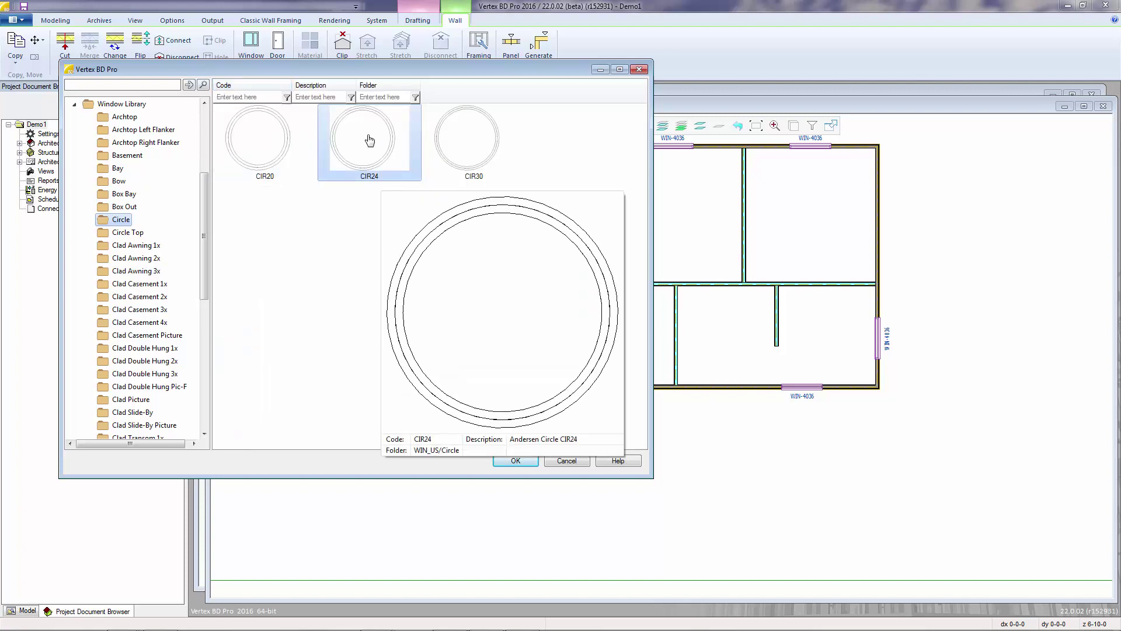
right_click(370, 140)
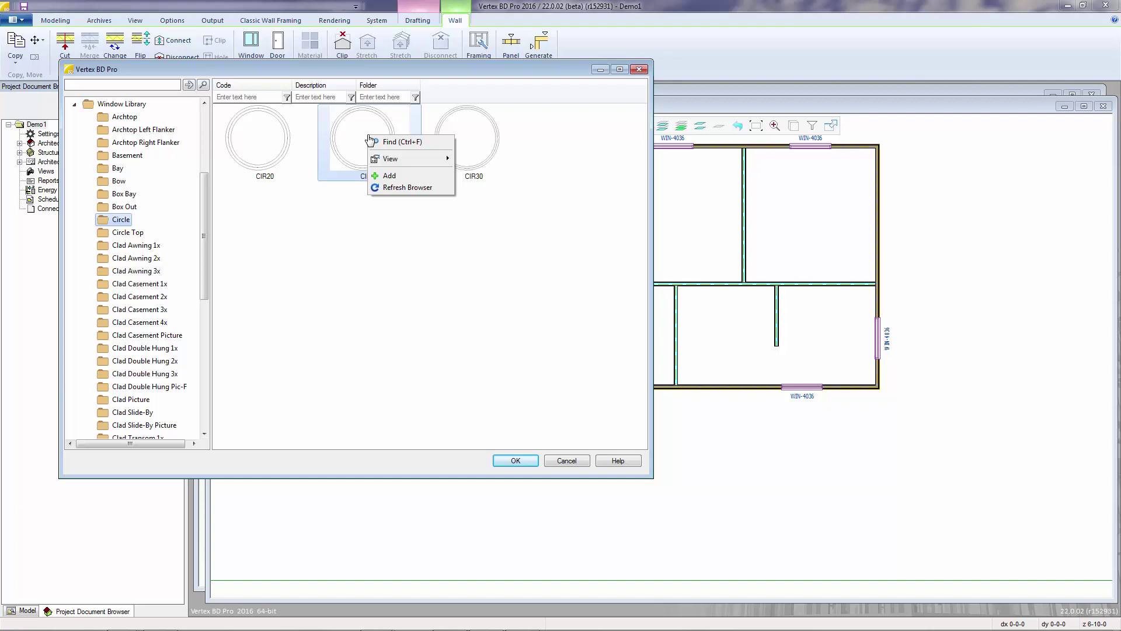
left_click(390, 176)
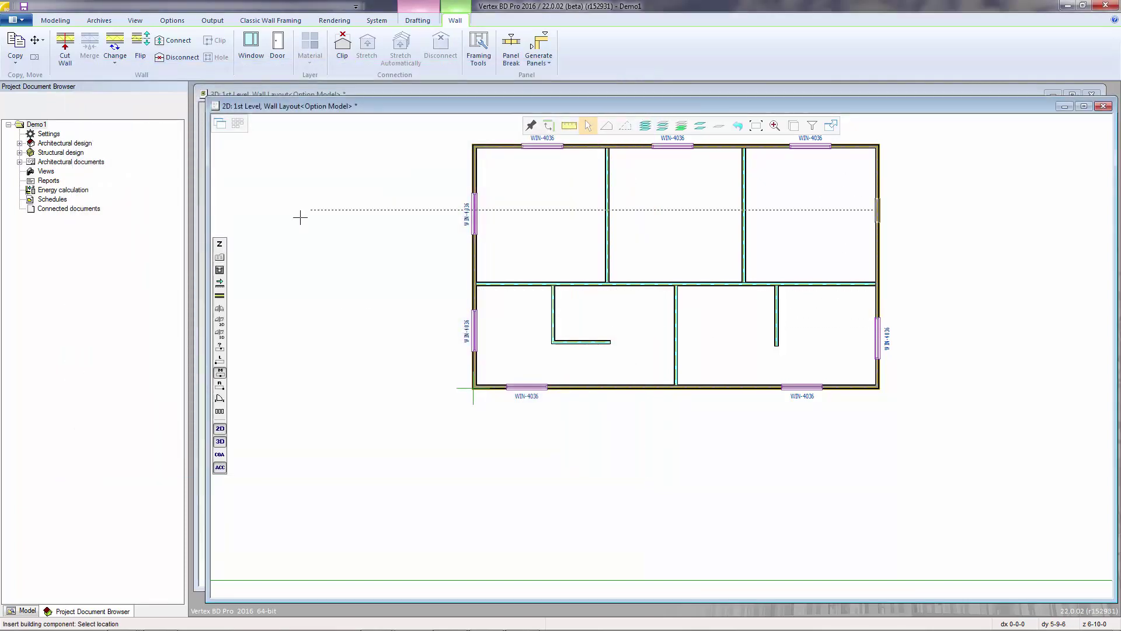
left_click(219, 257)
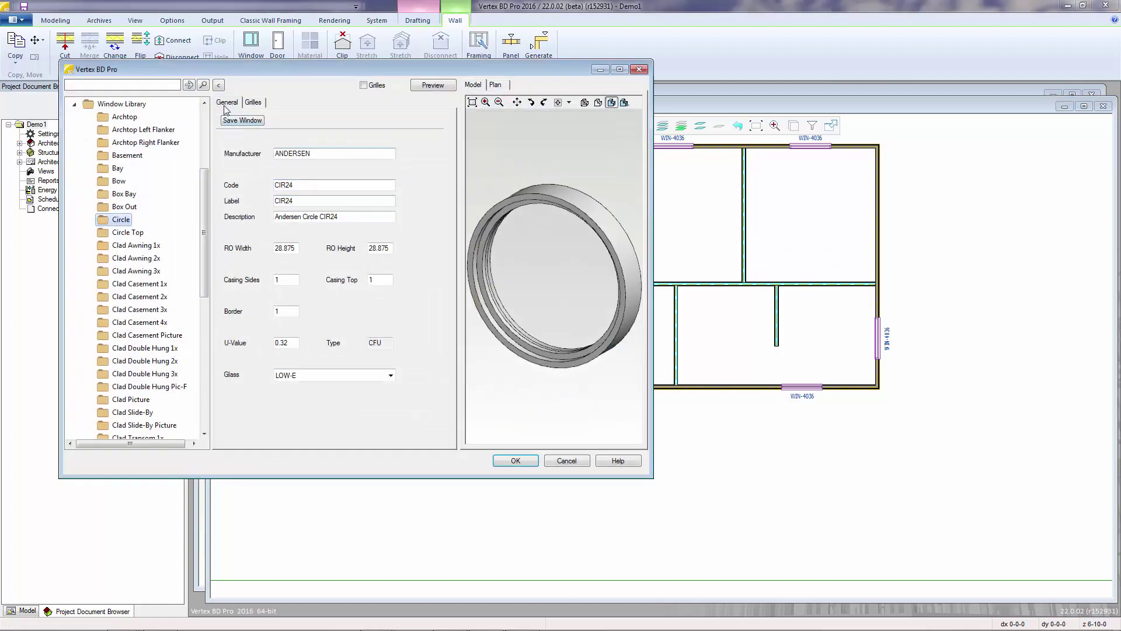
left_click(219, 87)
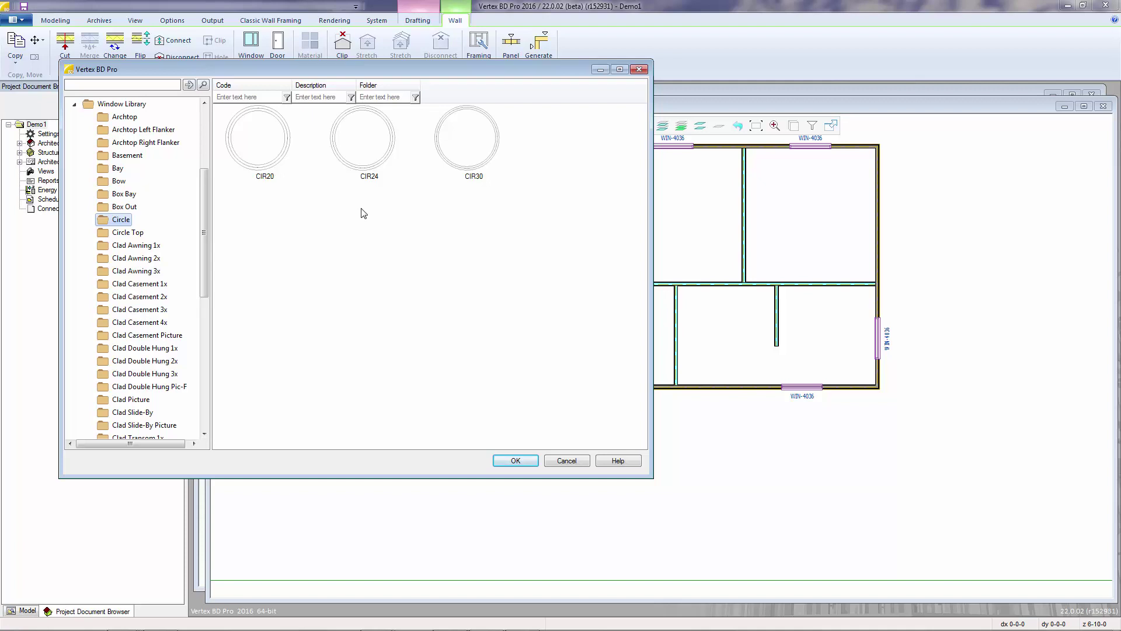
left_click(365, 154)
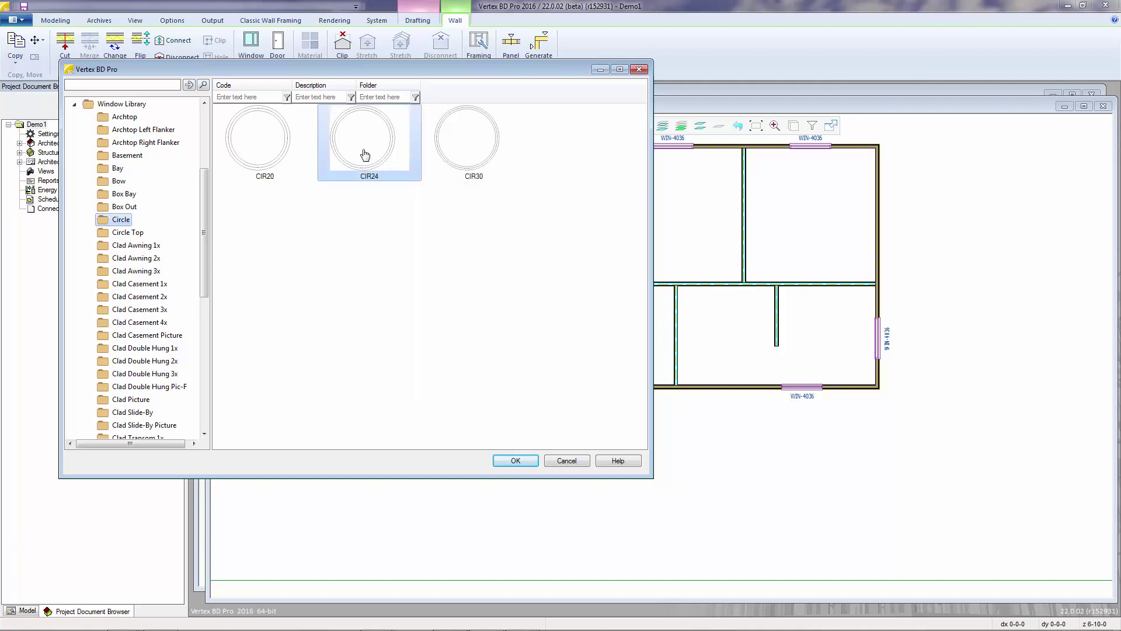
left_click_drag(365, 154, 891, 185)
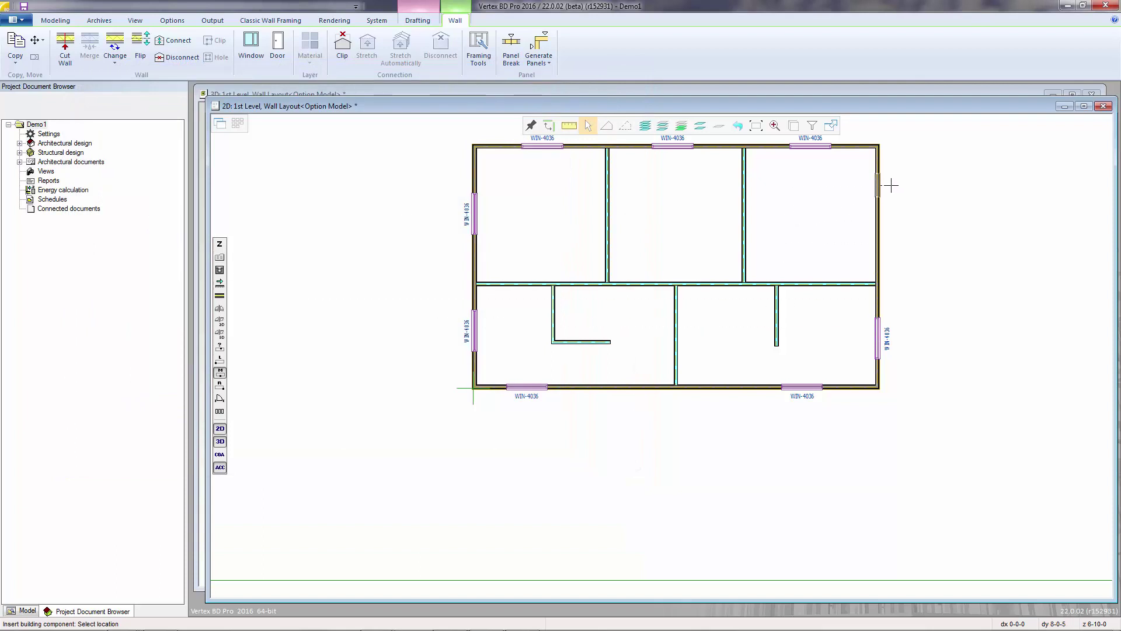
Place three CIR24 windows on the right wall, replacing the overlapping WIN-4036
left_click(892, 185)
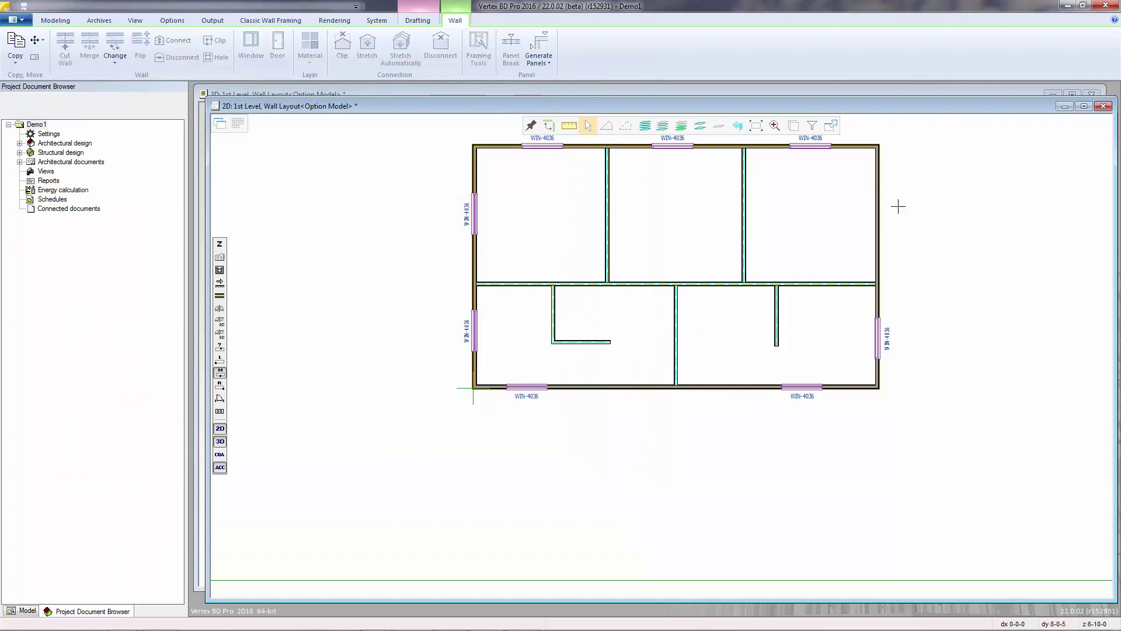
left_click(894, 241)
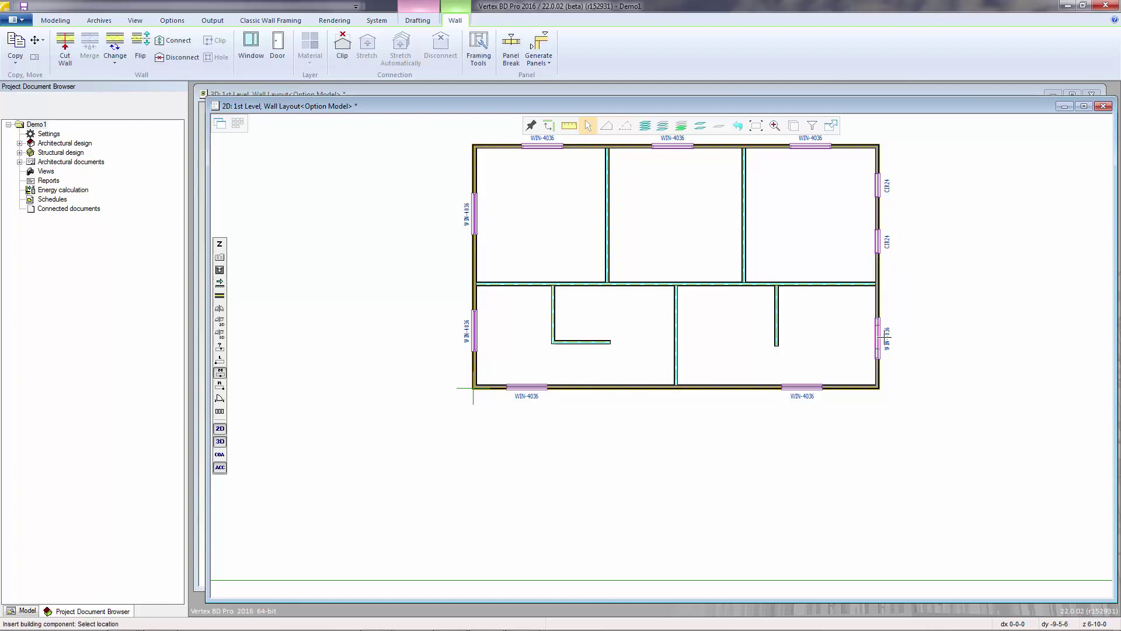
left_click(880, 338)
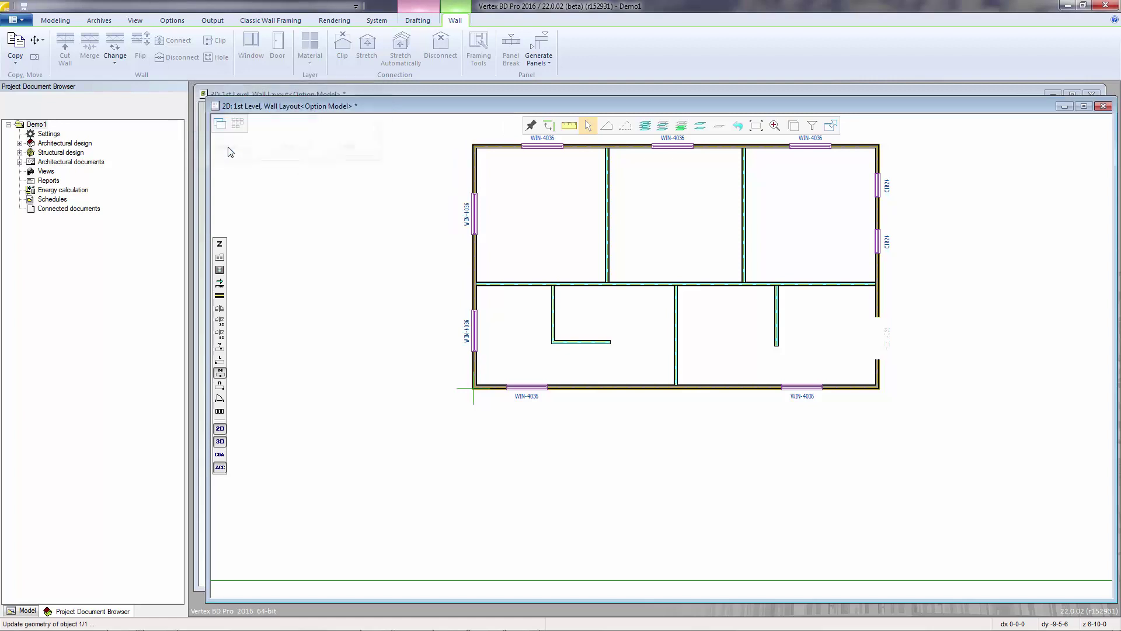
left_click(226, 146)
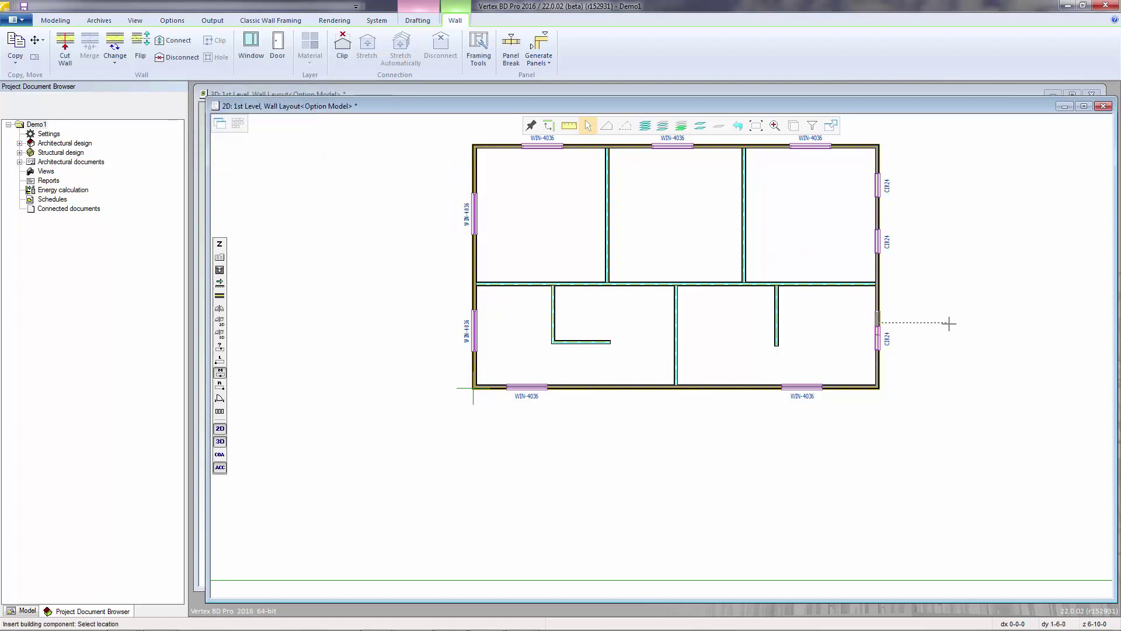
End window insertion, save the project, and switch views to check the walls
key("Escape")
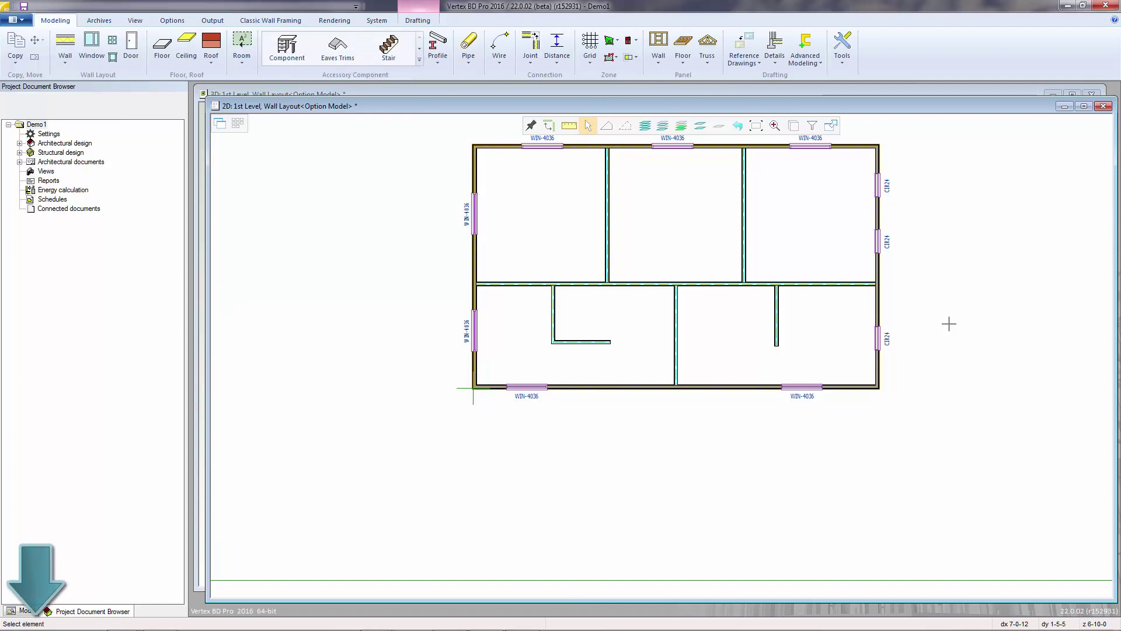
key("ctrl+s")
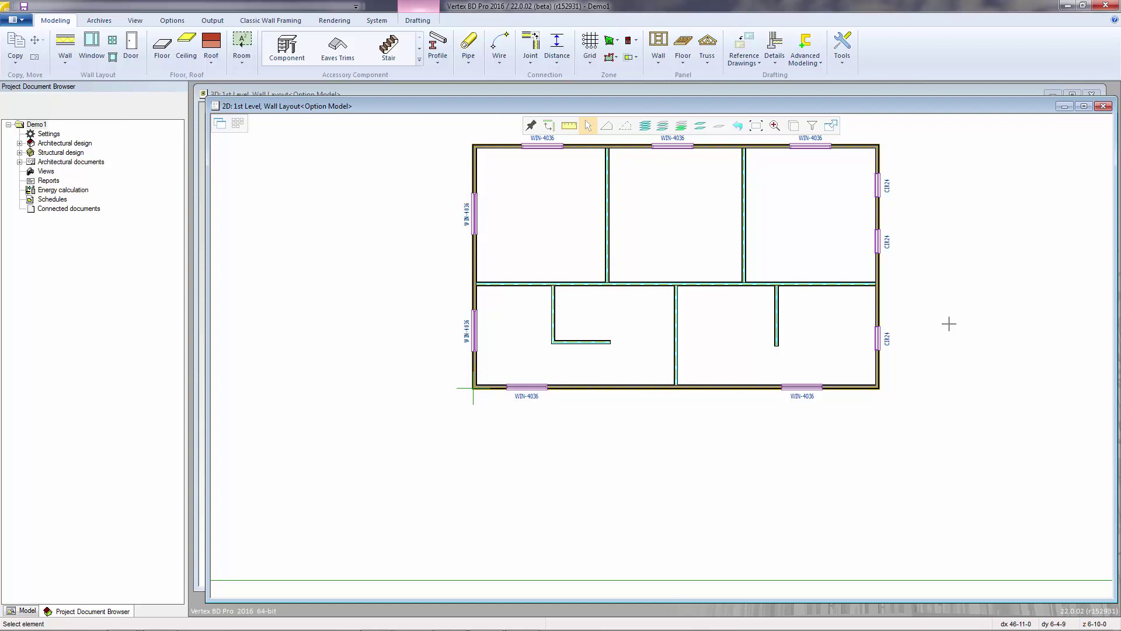
key("ctrl+Tab")
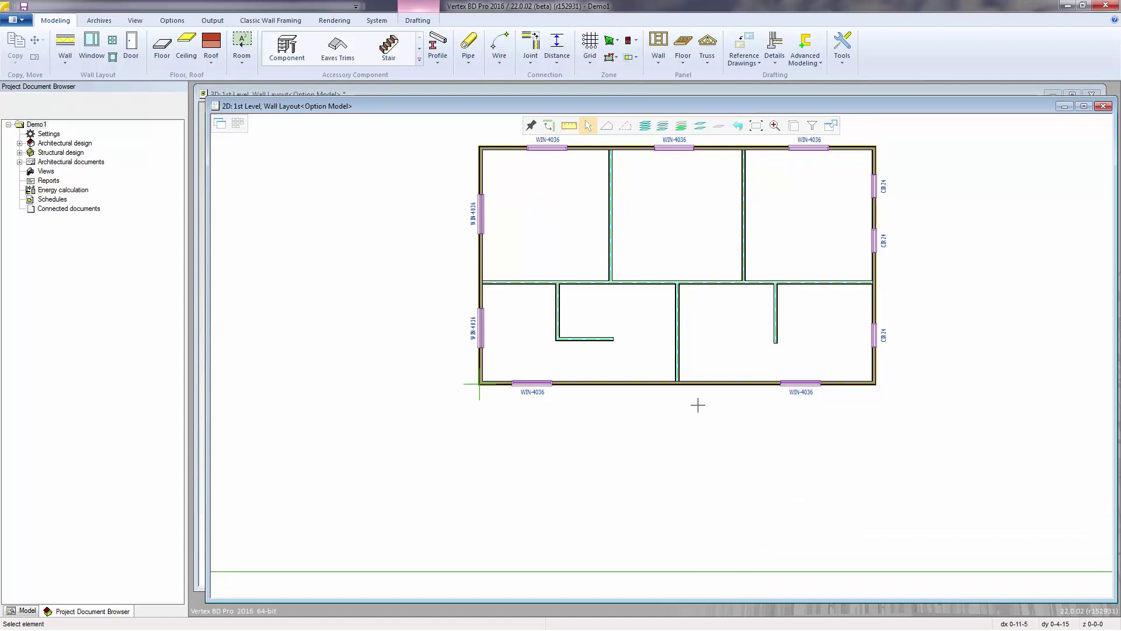
Insert a door into the bottom wall, choosing 3/0EPD-L from the Exterior - 6 Panel library
left_click(706, 381)
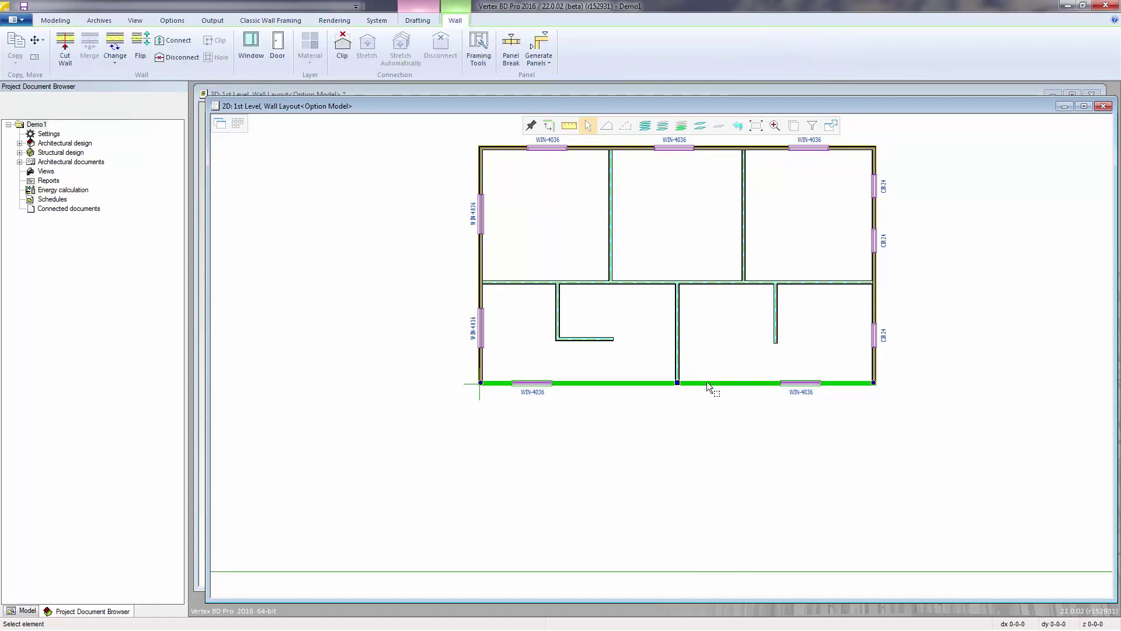
right_click(707, 381)
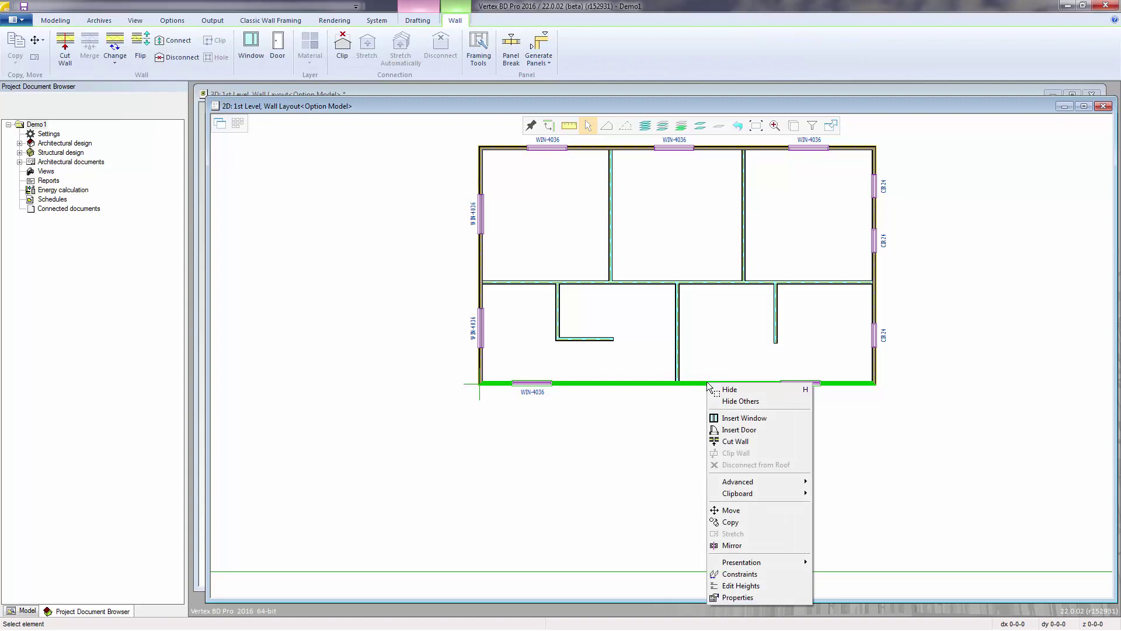
left_click(739, 431)
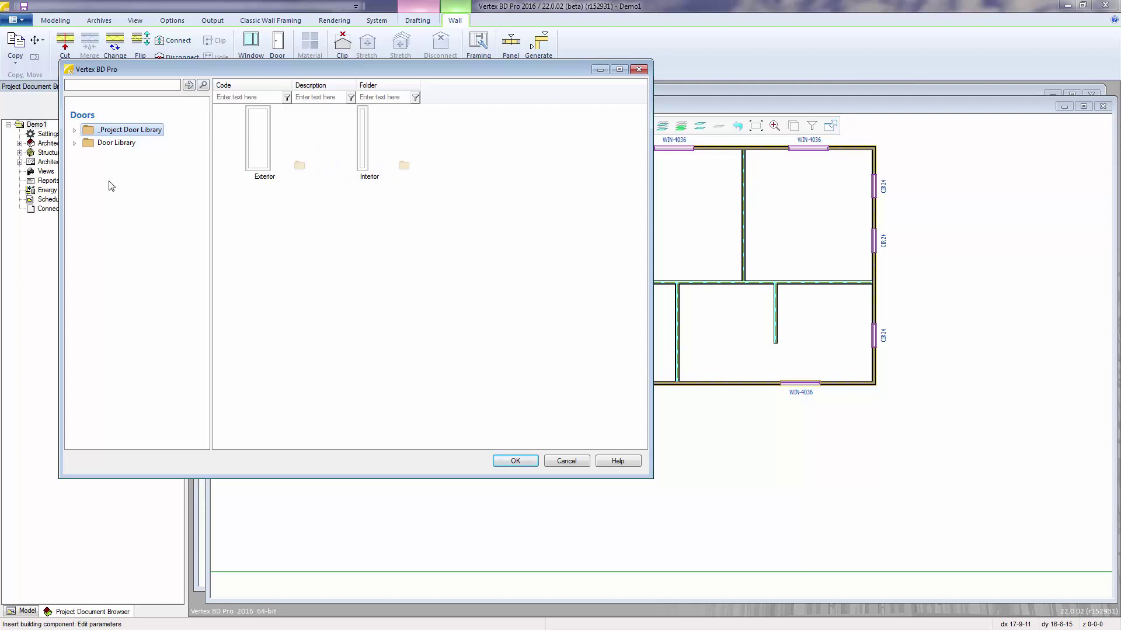
left_click(75, 142)
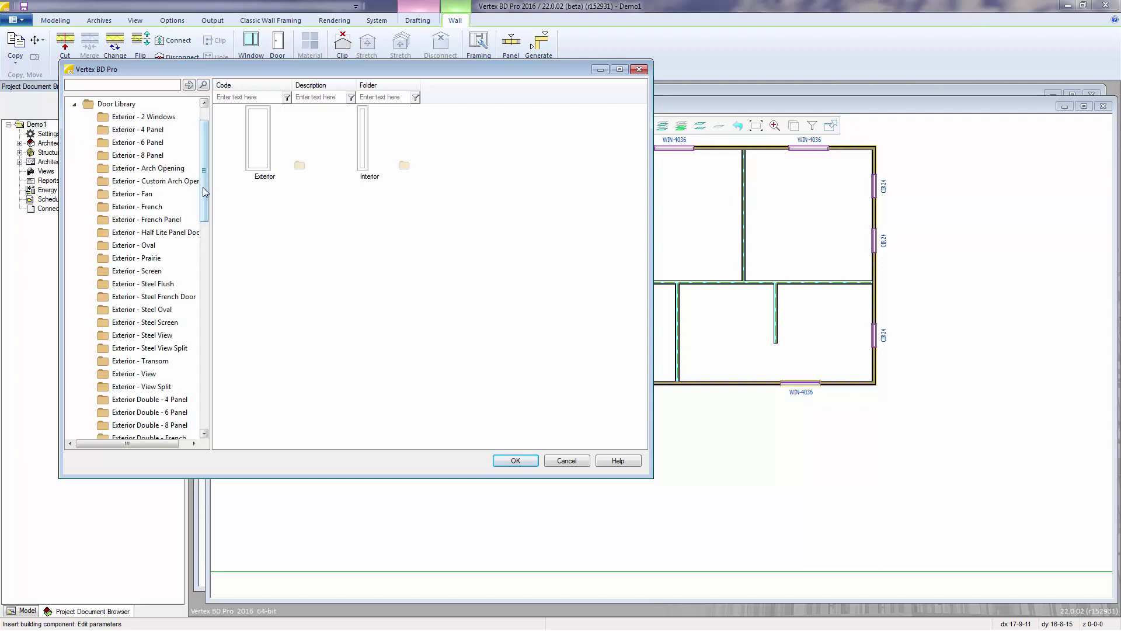
scroll(205, 192, "down", 9)
scroll(201, 190, "up", 9)
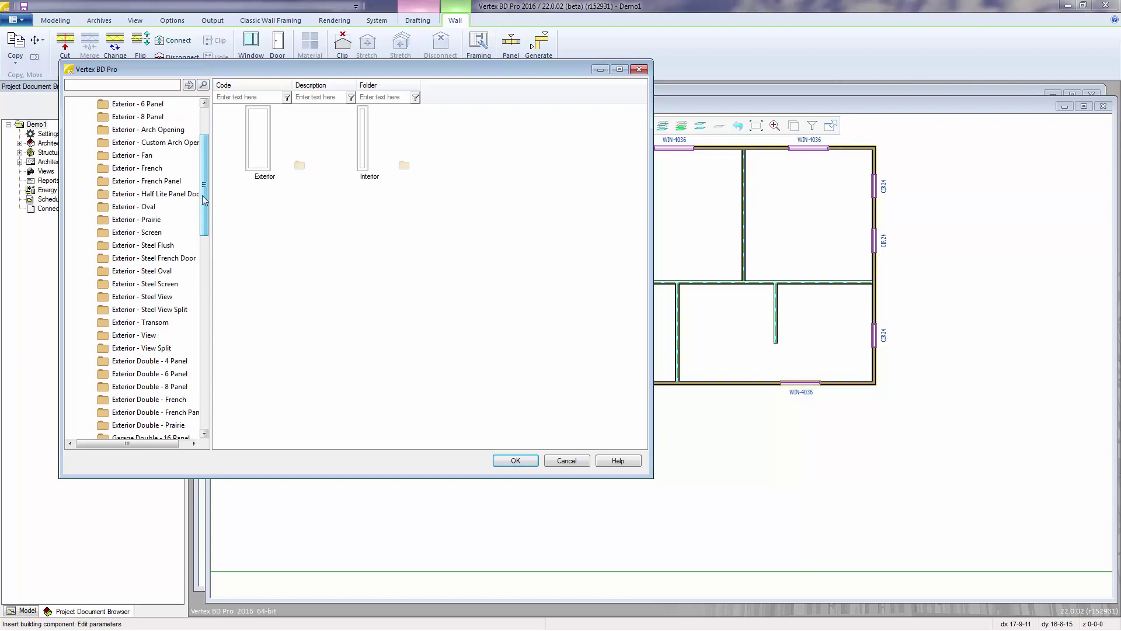
left_click(143, 156)
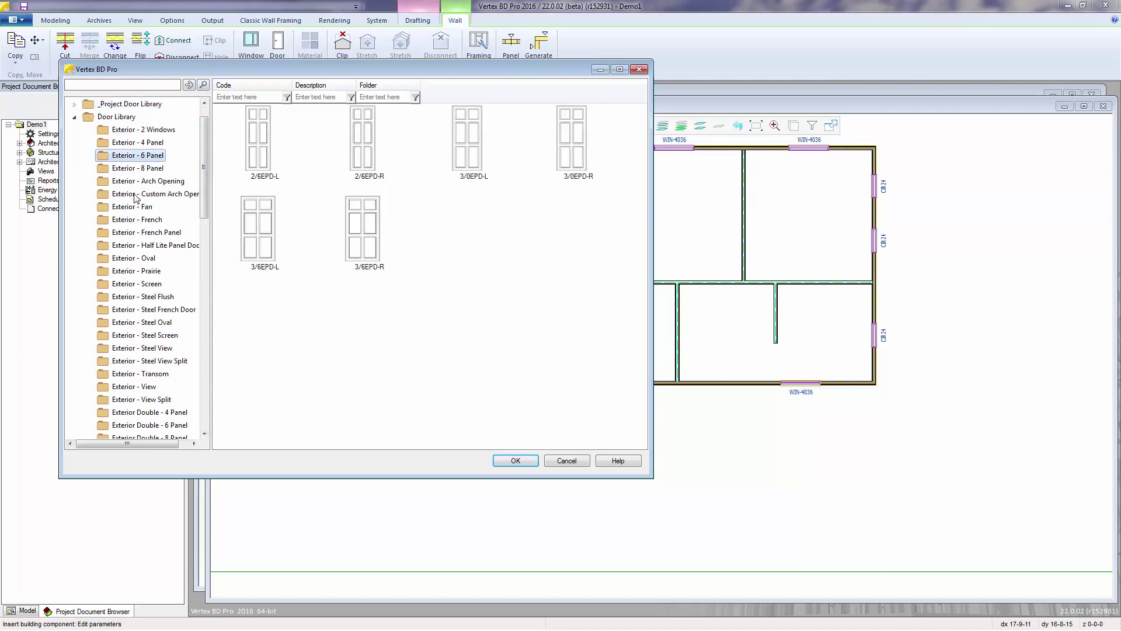
left_click(473, 167)
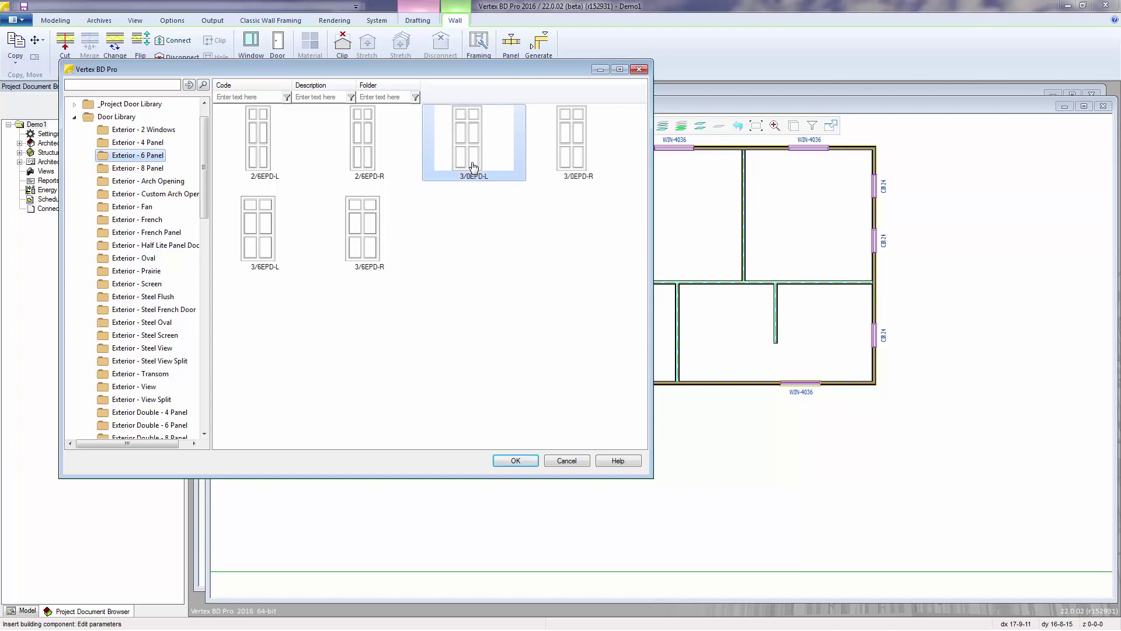
key("Return")
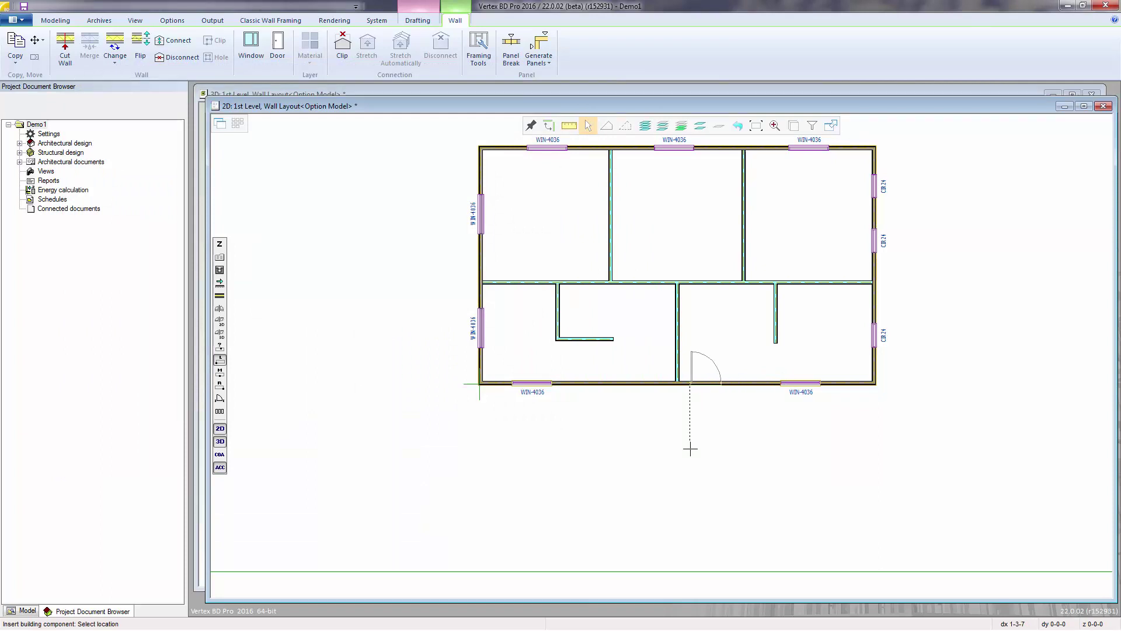
Keep the 3/0EPD-L hinge on the left and mirror its swing, leaving it uninverted
left_click(221, 386)
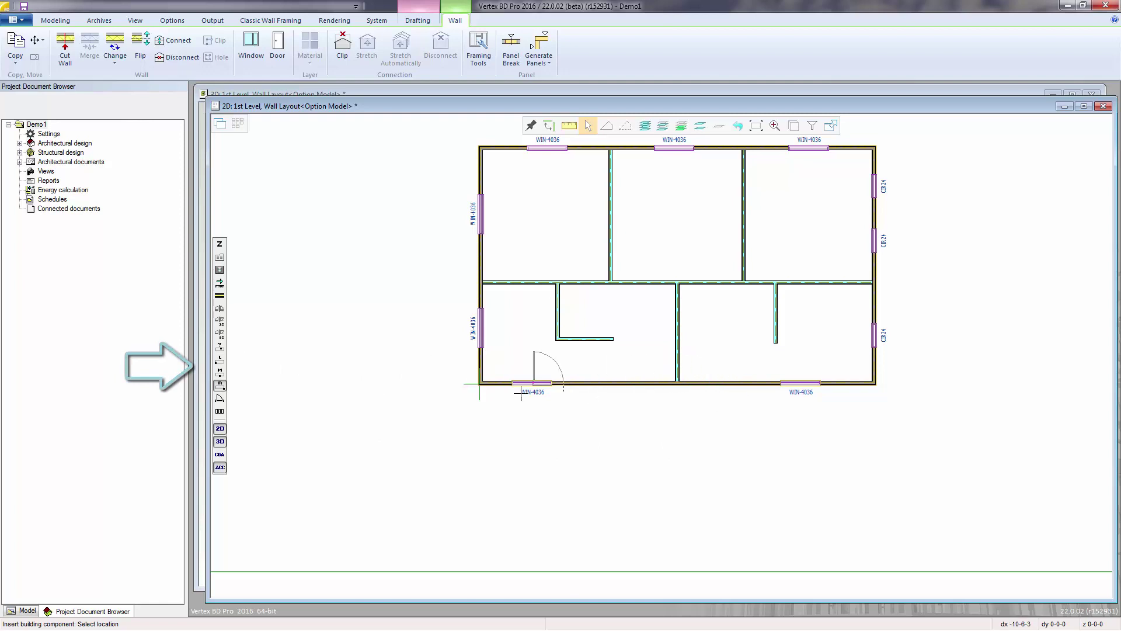
left_click(220, 359)
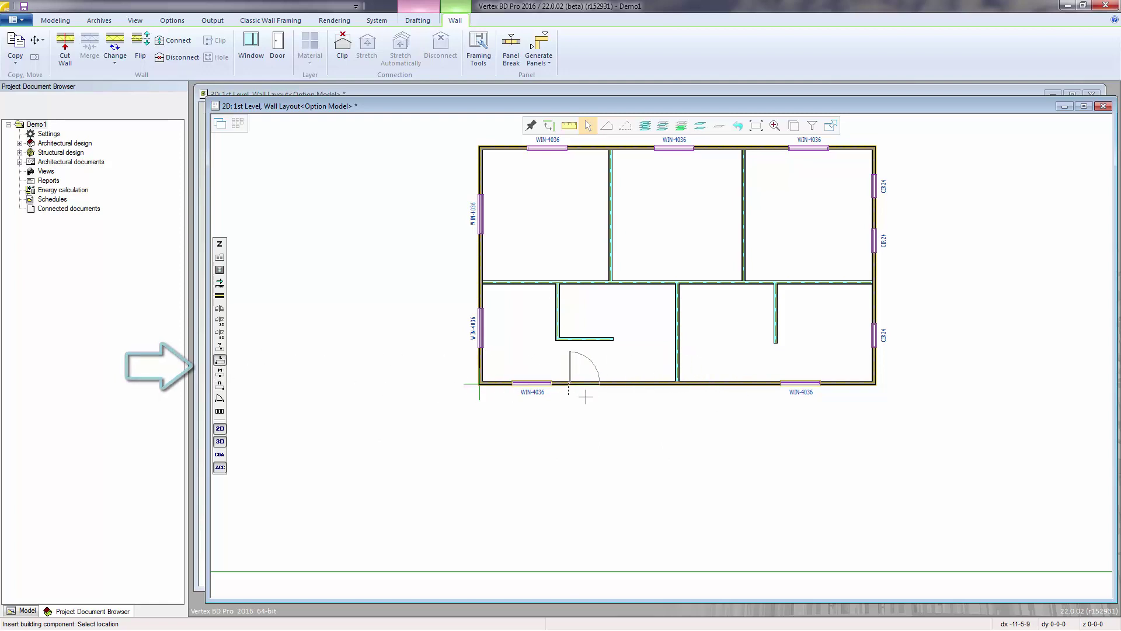
left_click(219, 308)
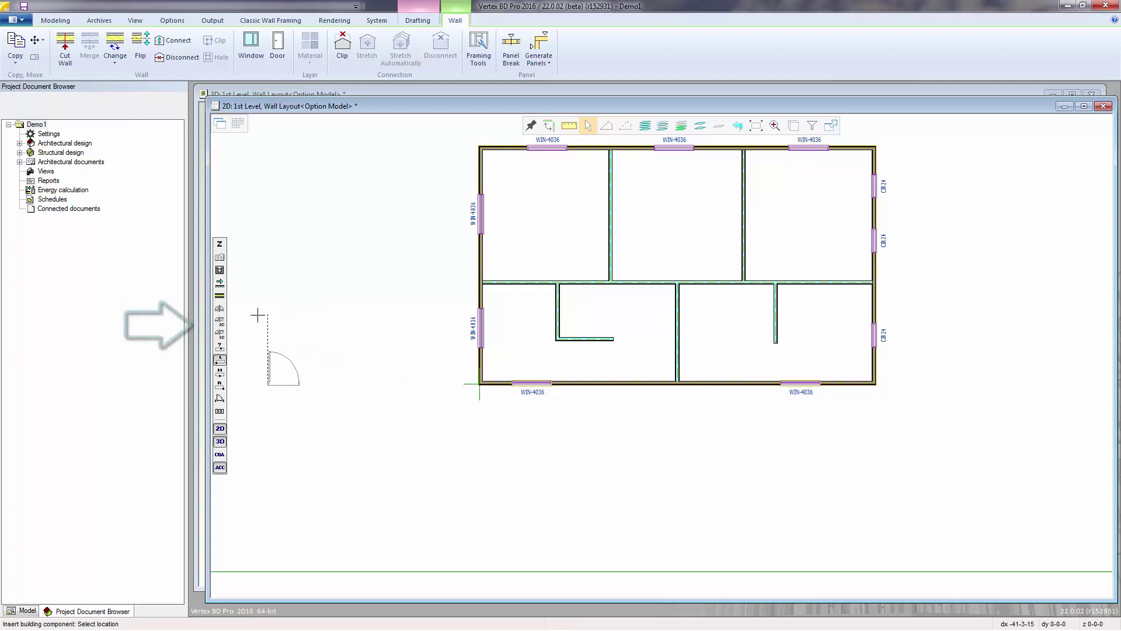
left_click(221, 322)
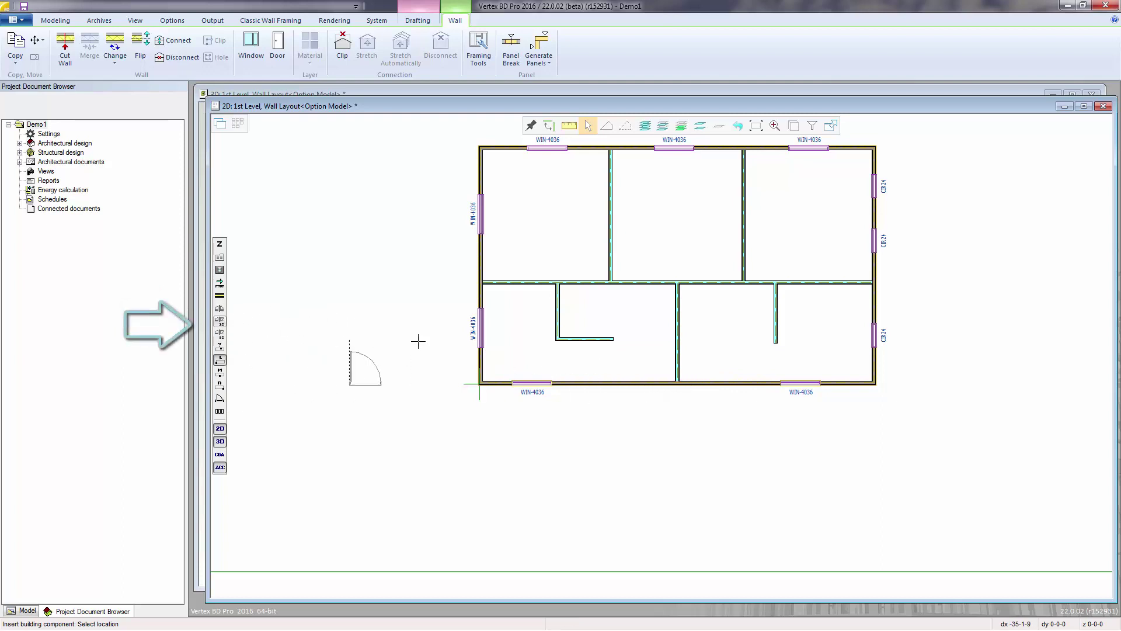
left_click(220, 323)
left_click(222, 322)
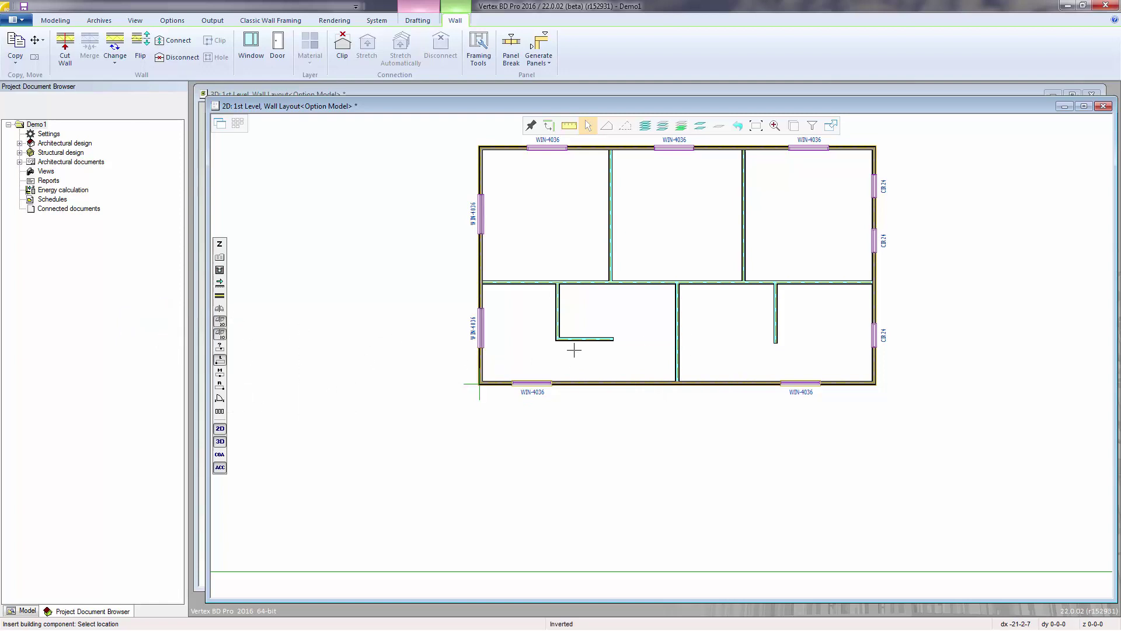
left_click(221, 322)
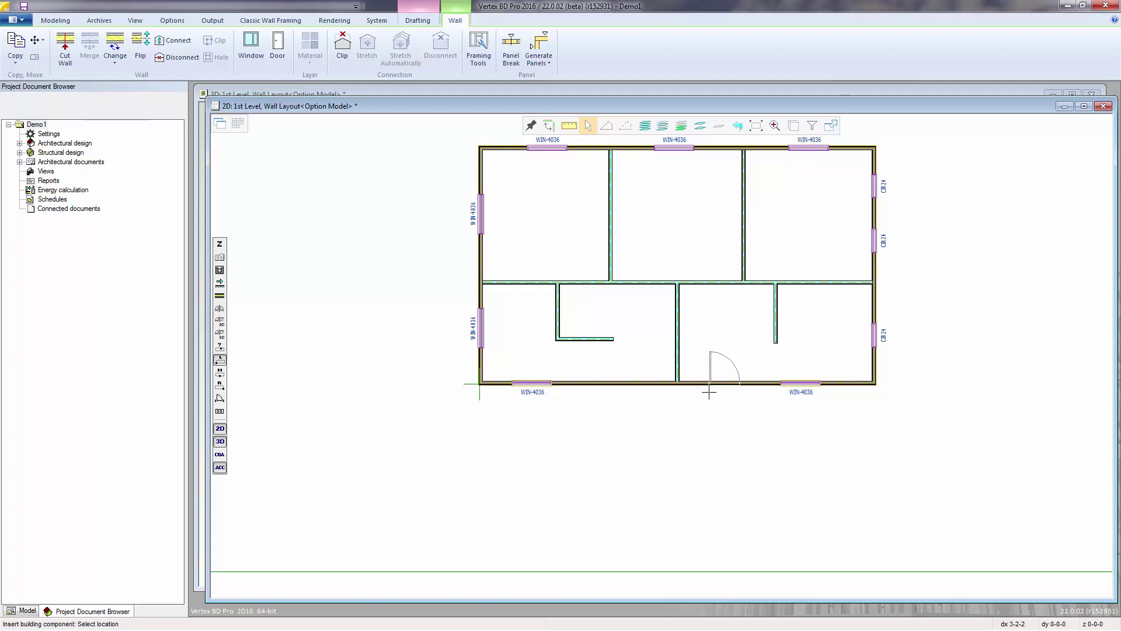
Place the exterior door in the bottom wall at distance 6, then end door placement
scroll(708, 391, "up", 5)
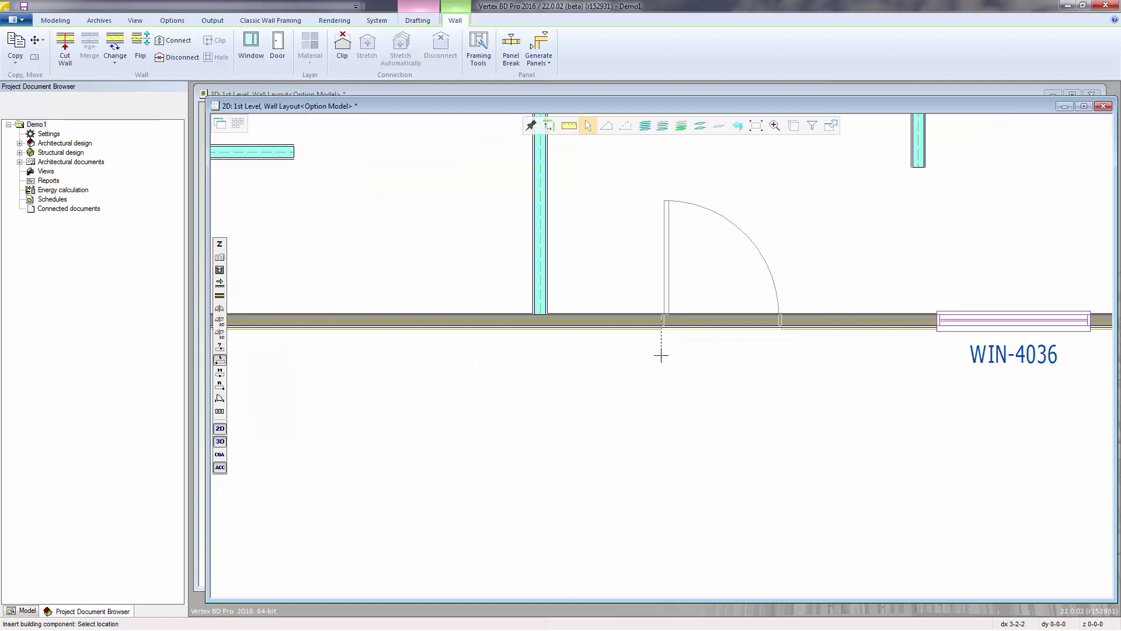
scroll(661, 355, "up", 1)
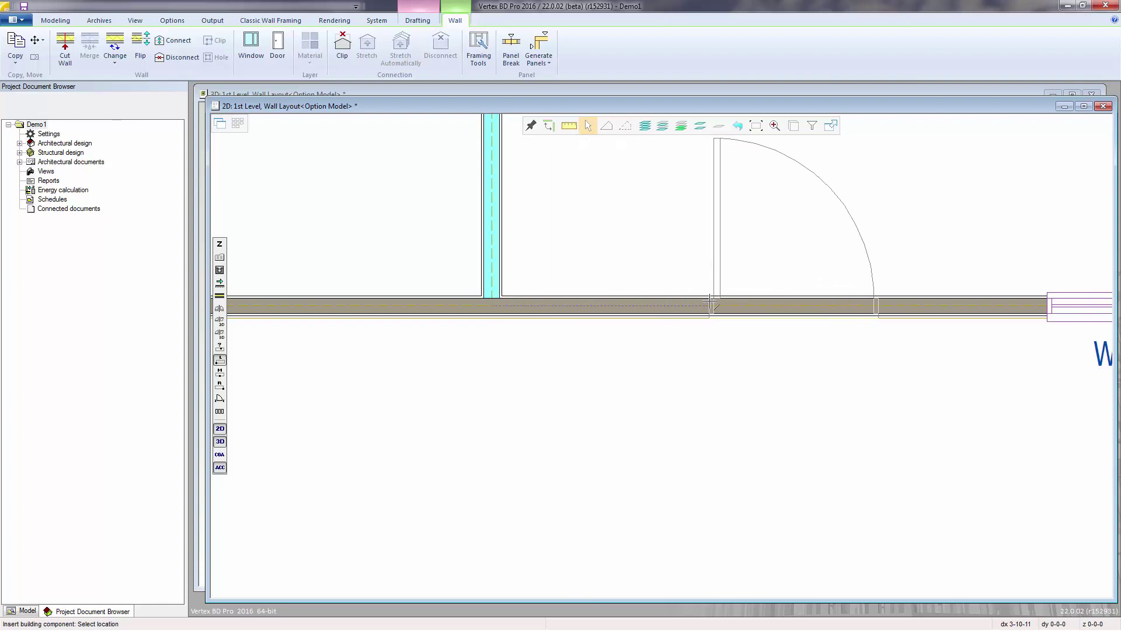
type("6")
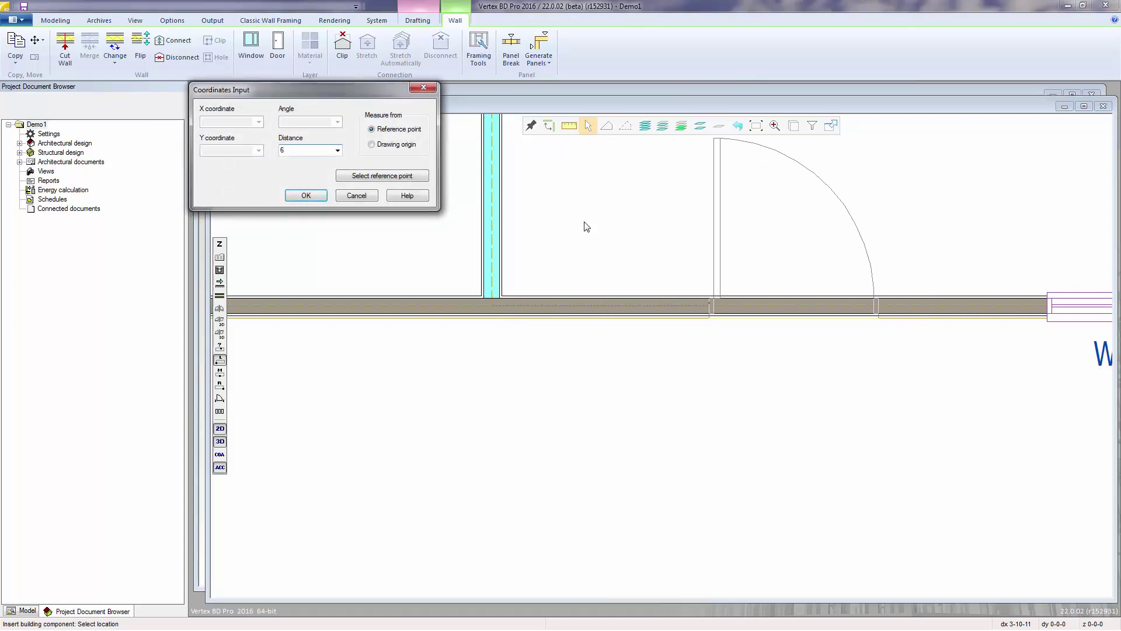
left_click(306, 195)
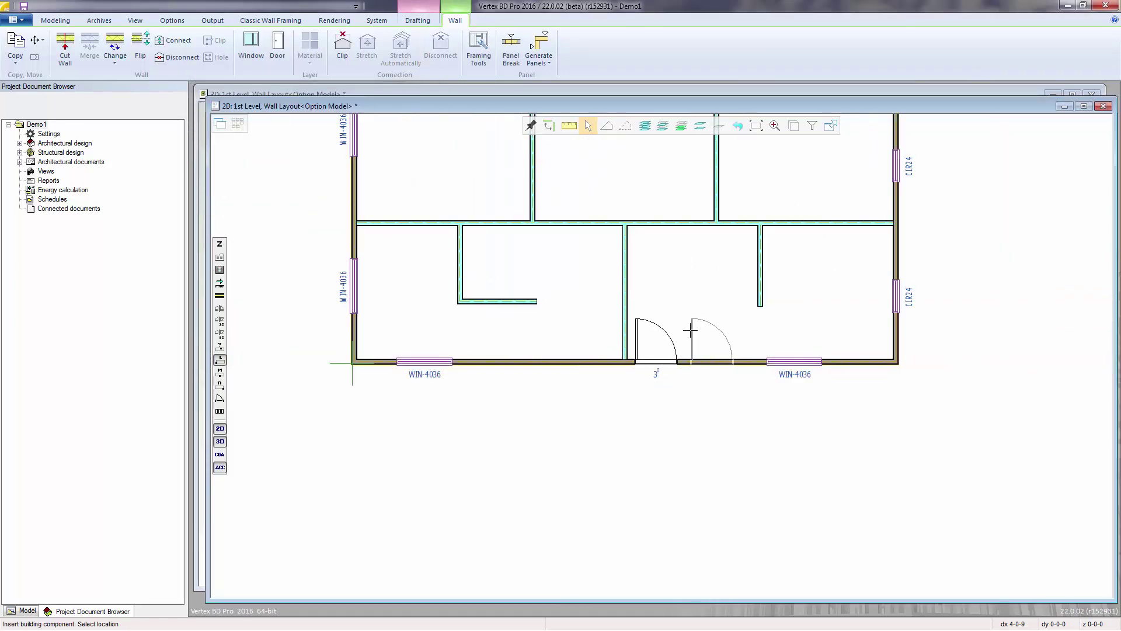
scroll(691, 330, "down", 2)
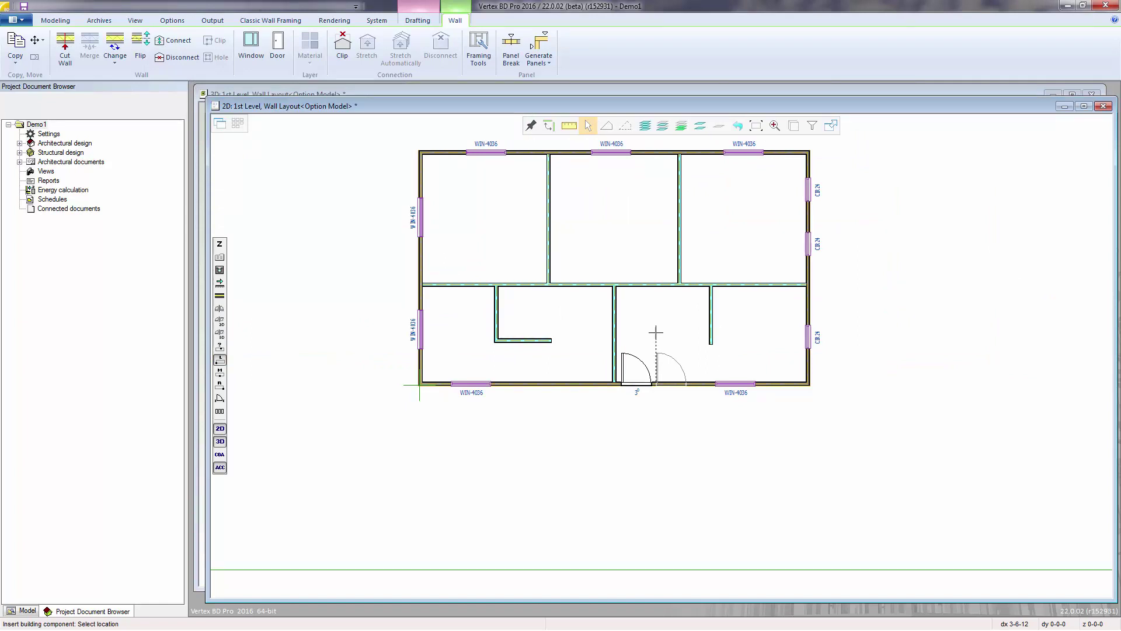
key("Escape")
From an interior wall, pick 4/0CO in the Interior - Cased Opening door library folder
left_click(549, 226)
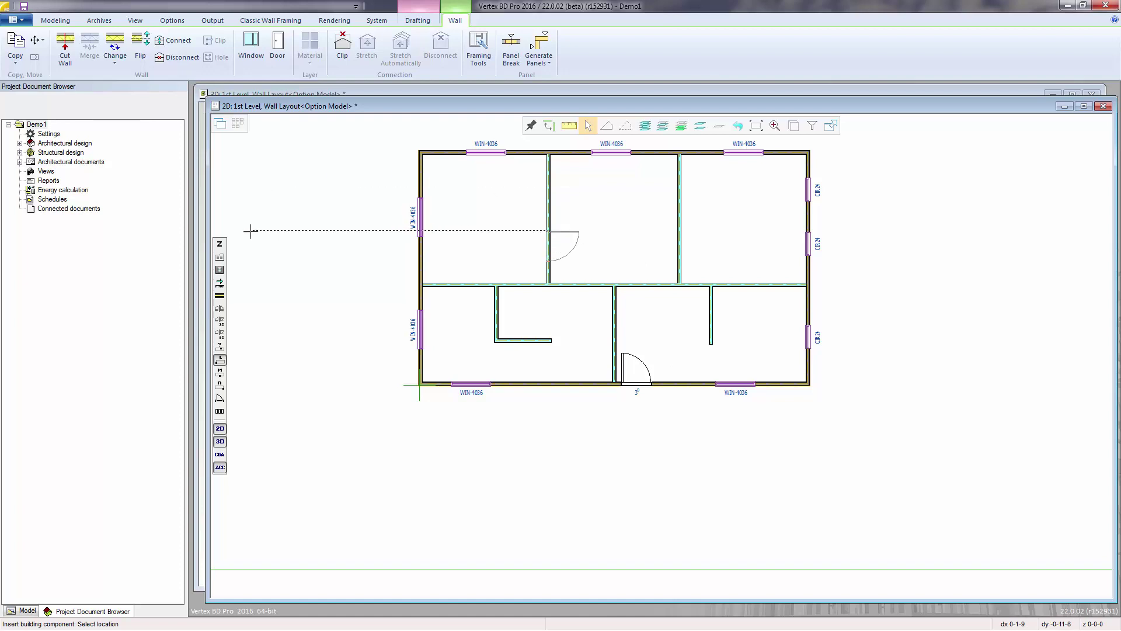
left_click(220, 257)
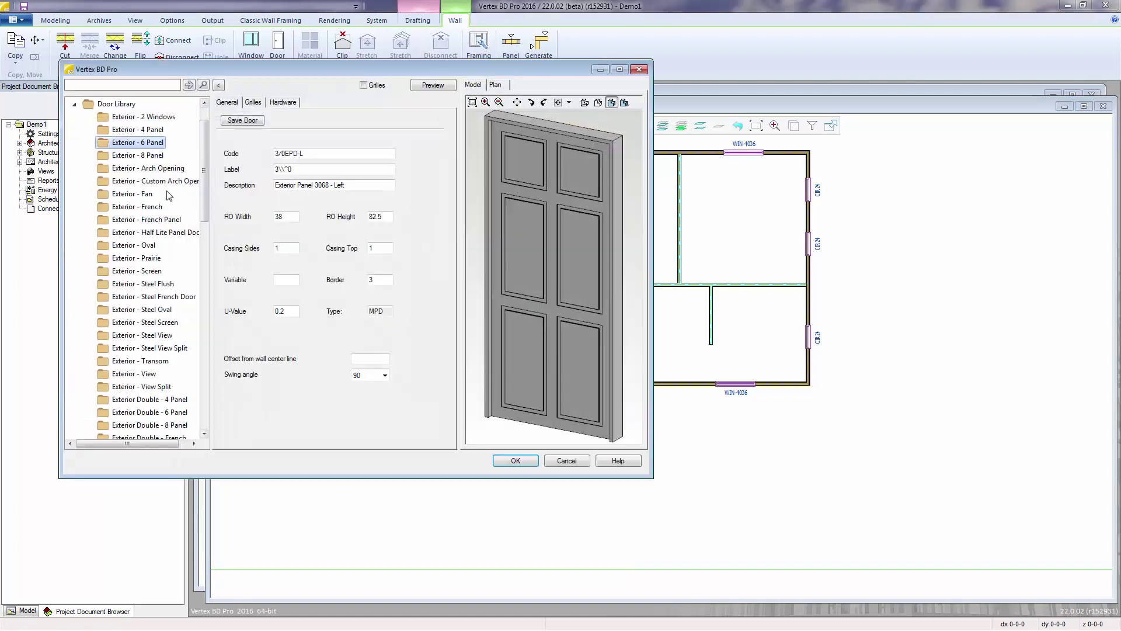
left_click_drag(198, 173, 225, 318)
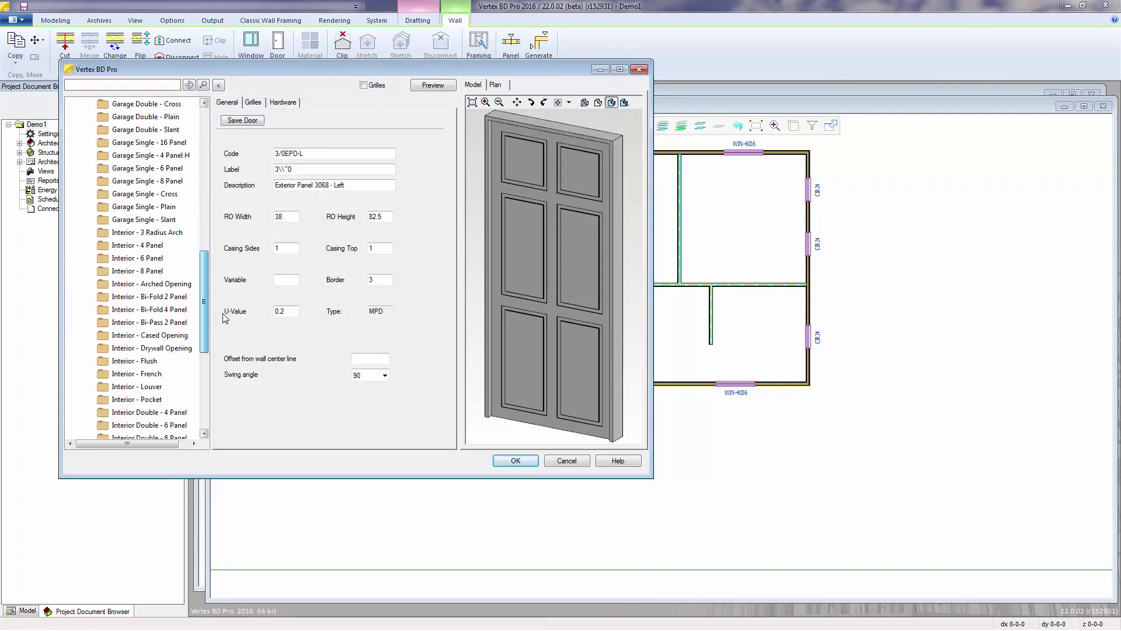
left_click(170, 337)
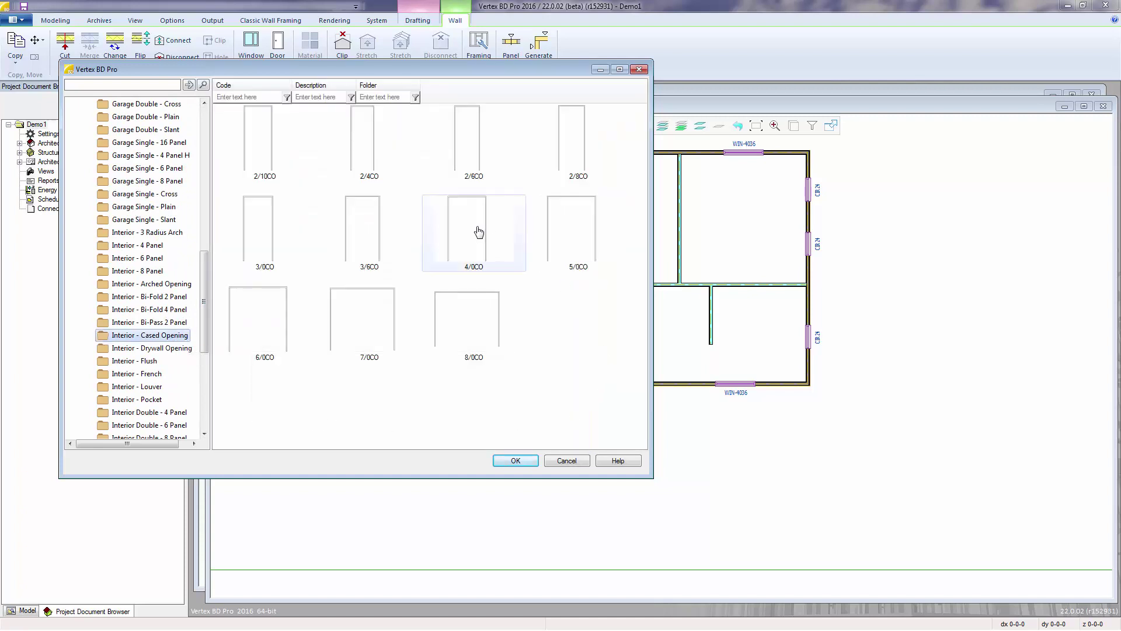
left_click_drag(479, 232, 500, 264)
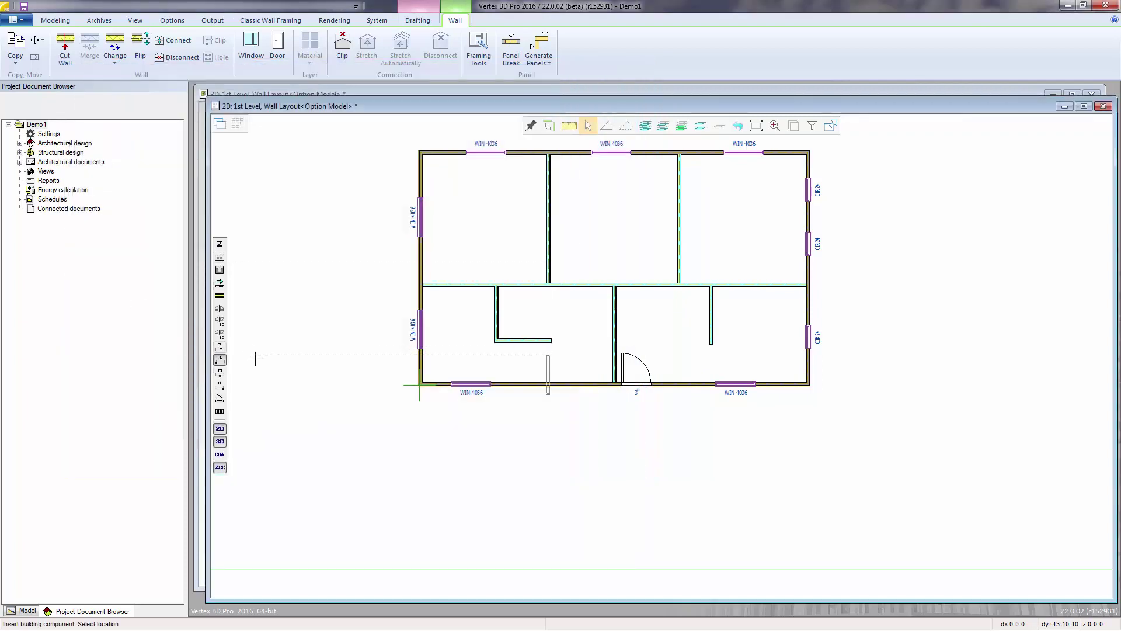
With centre insertion, place 4/0CO openings in two upper partitions and both ends of the horizontal wall
left_click(220, 376)
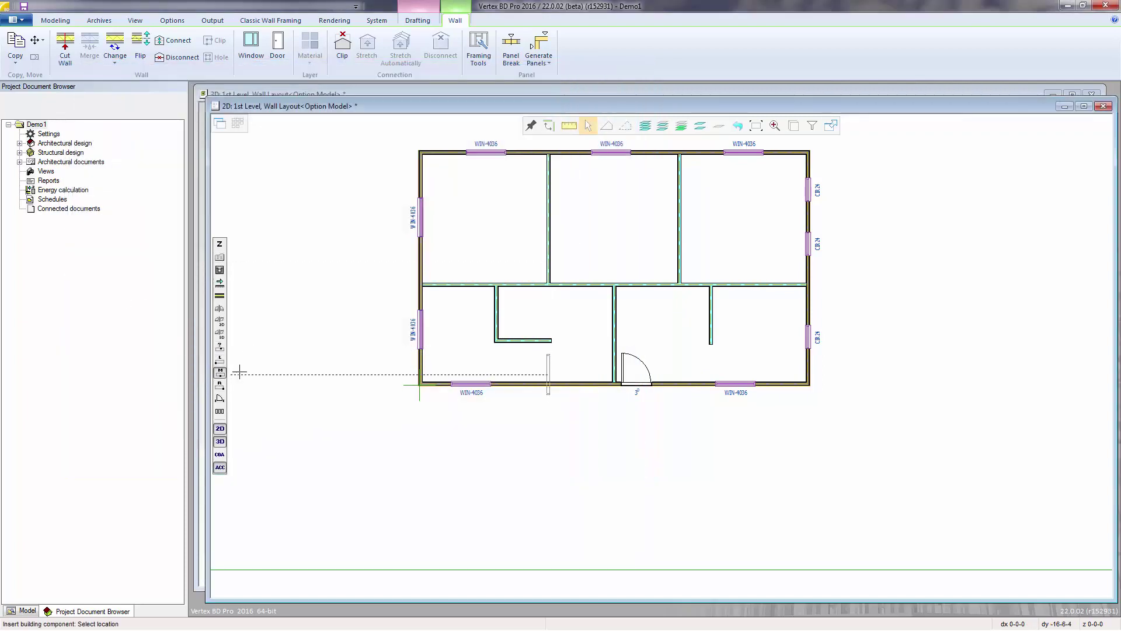
left_click(549, 197)
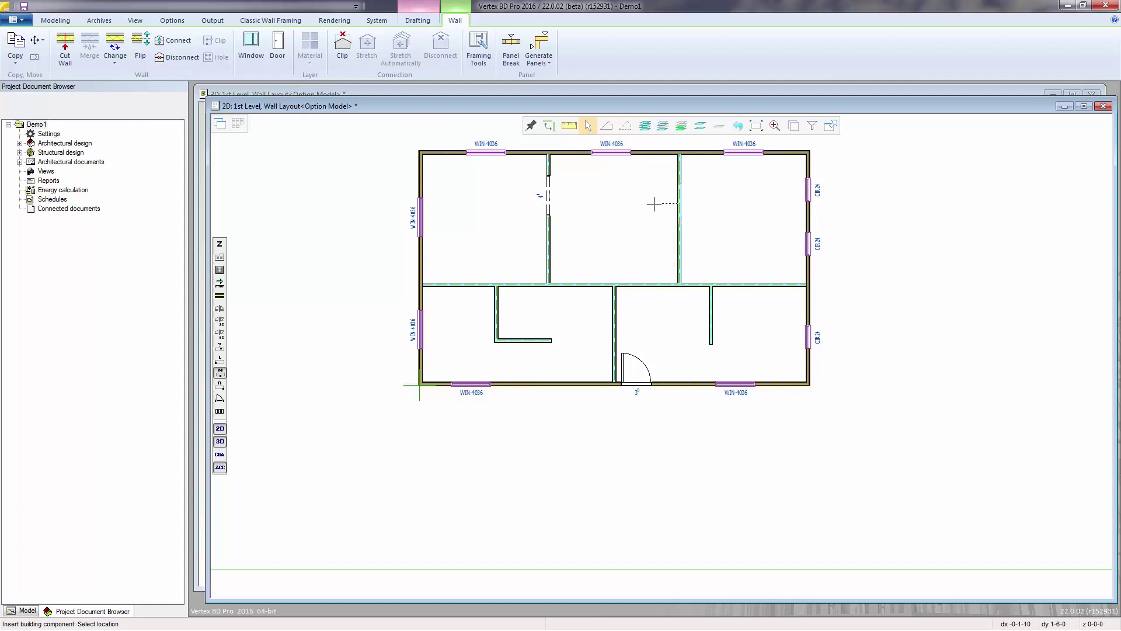
left_click(549, 196)
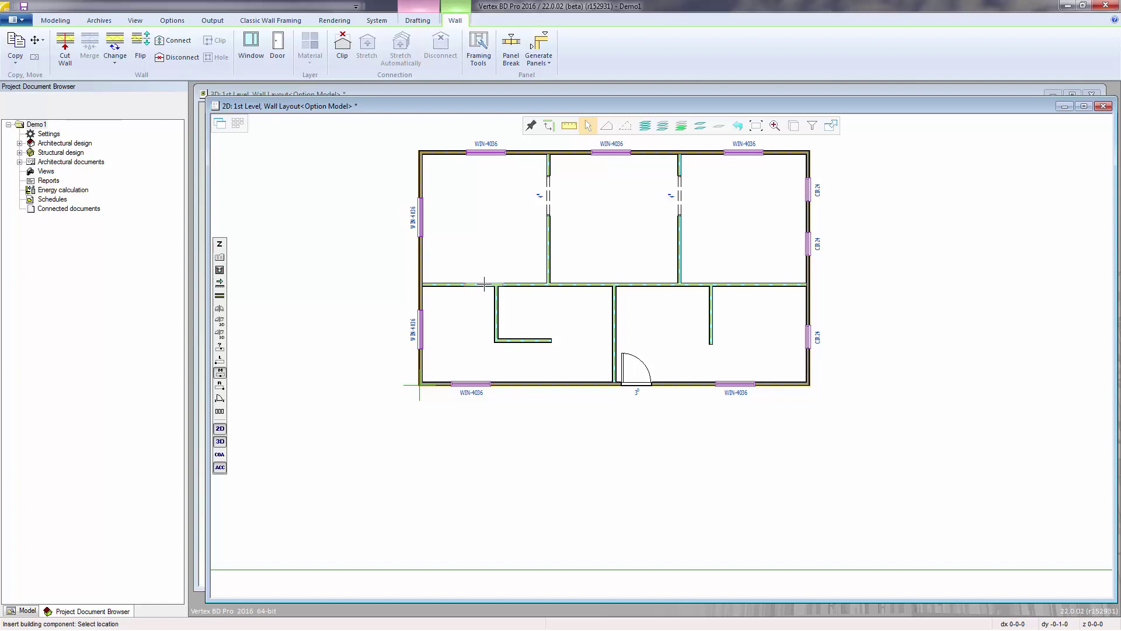
left_click(459, 285)
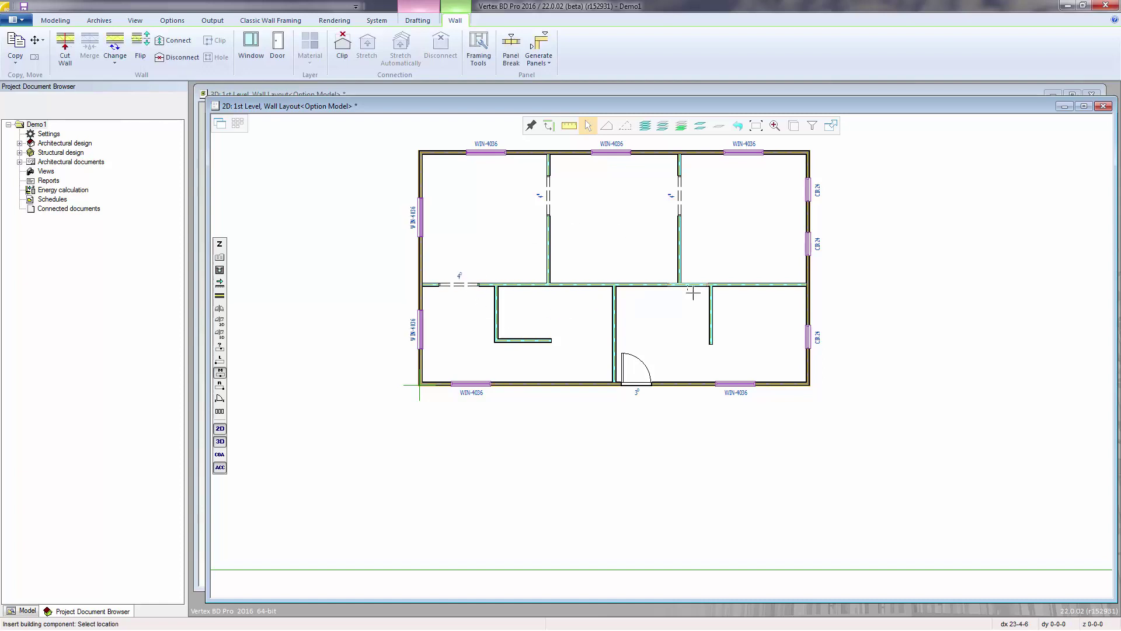
left_click(762, 285)
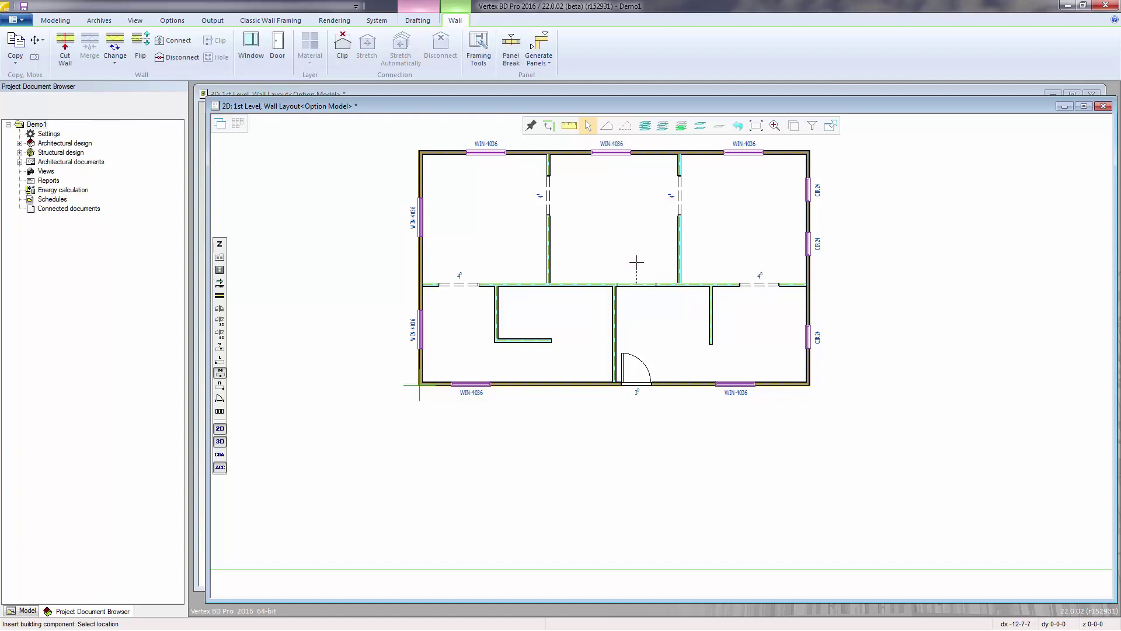
Pick the 3/0ISW6-R door from the Interior - 6 Panel library
left_click(220, 257)
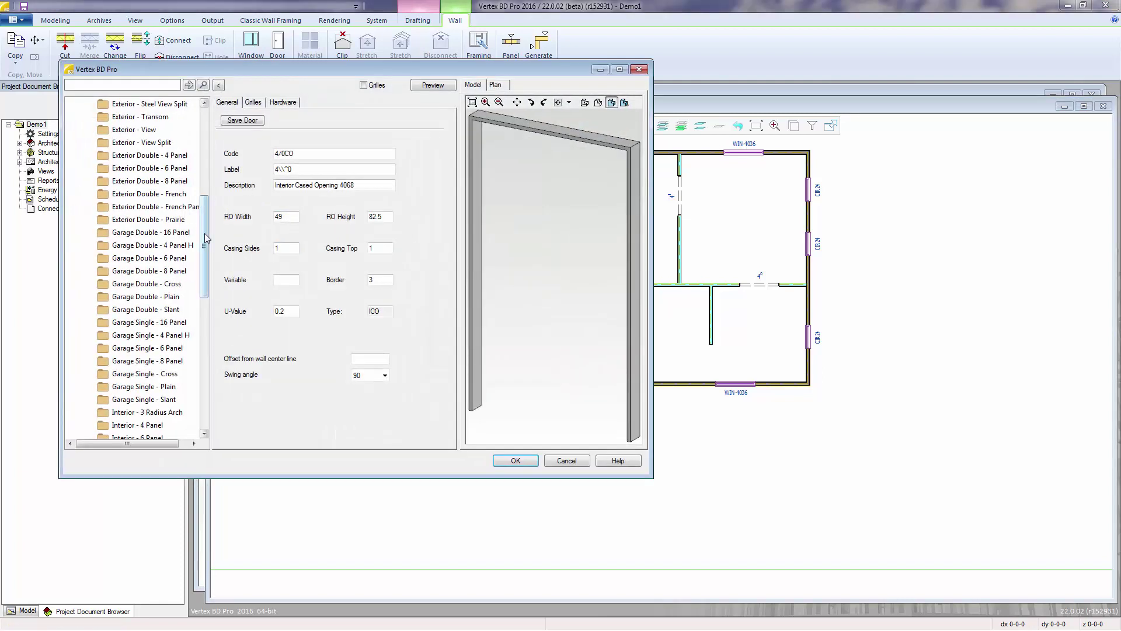
left_click_drag(205, 240, 211, 307)
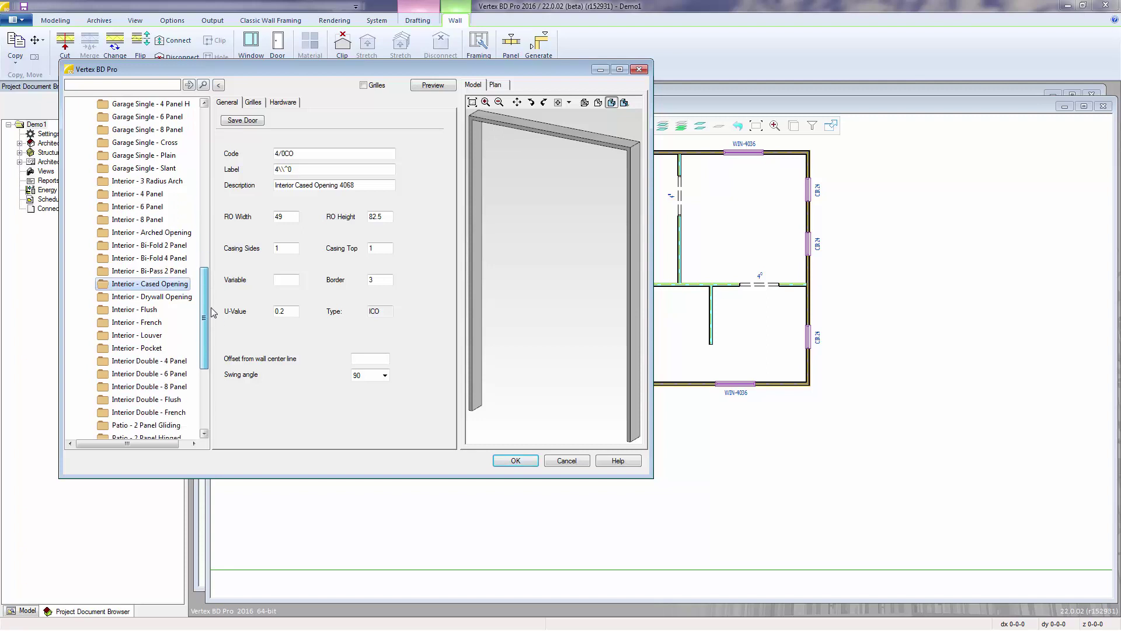
left_click(156, 208)
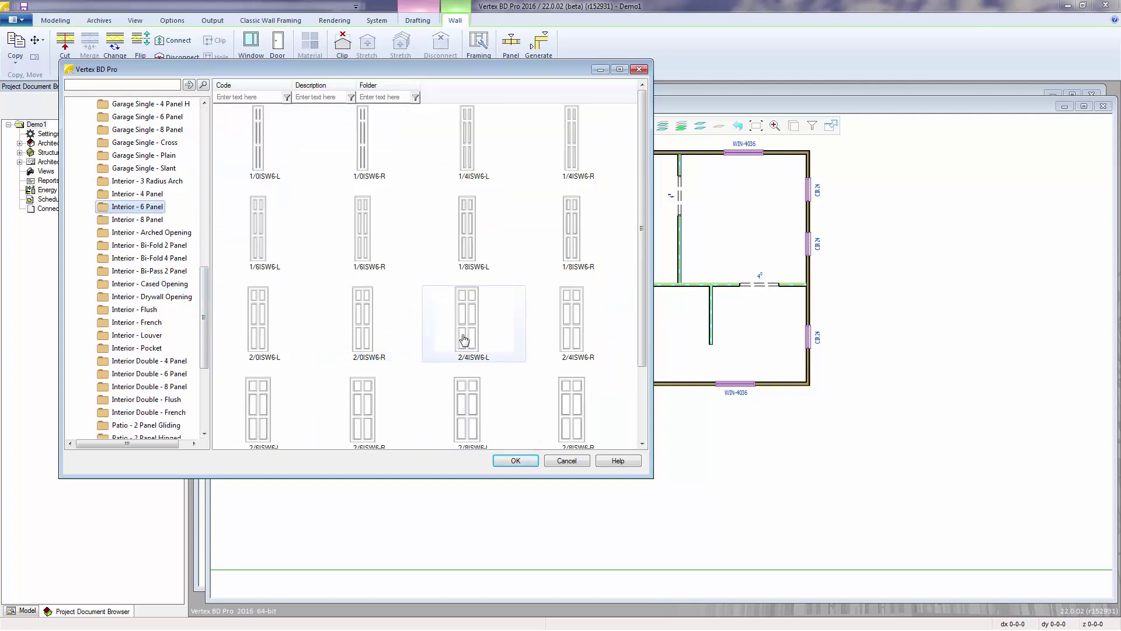
scroll(464, 340, "down", 1)
left_click_drag(368, 396, 467, 390)
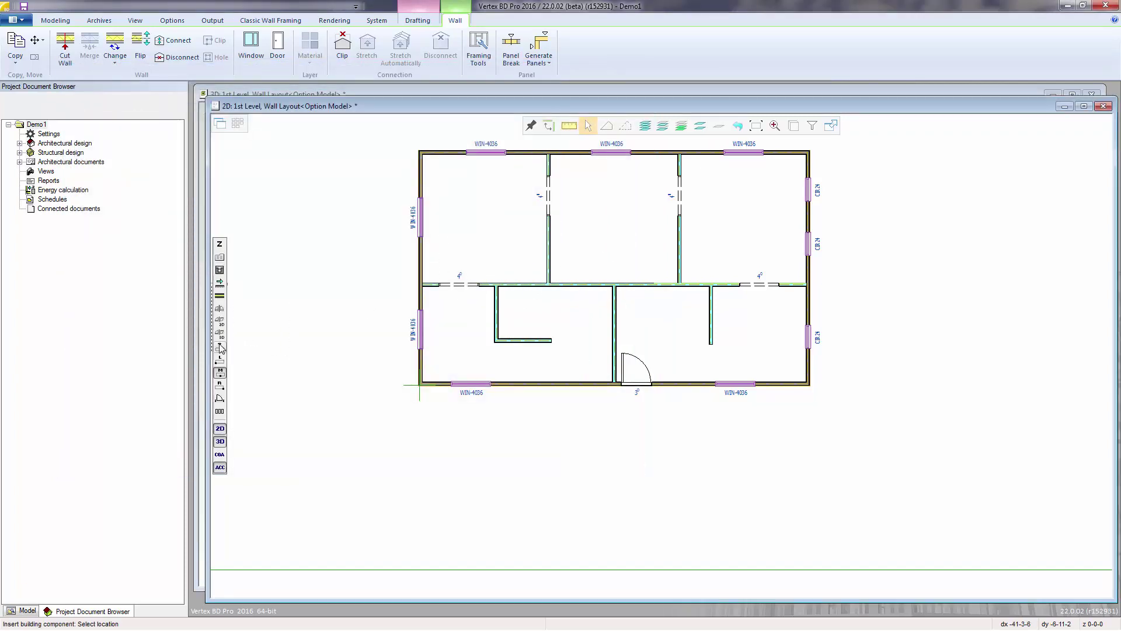
Mirror the door and place two copies in the central horizontal wall, then finish inserting
left_click(220, 308)
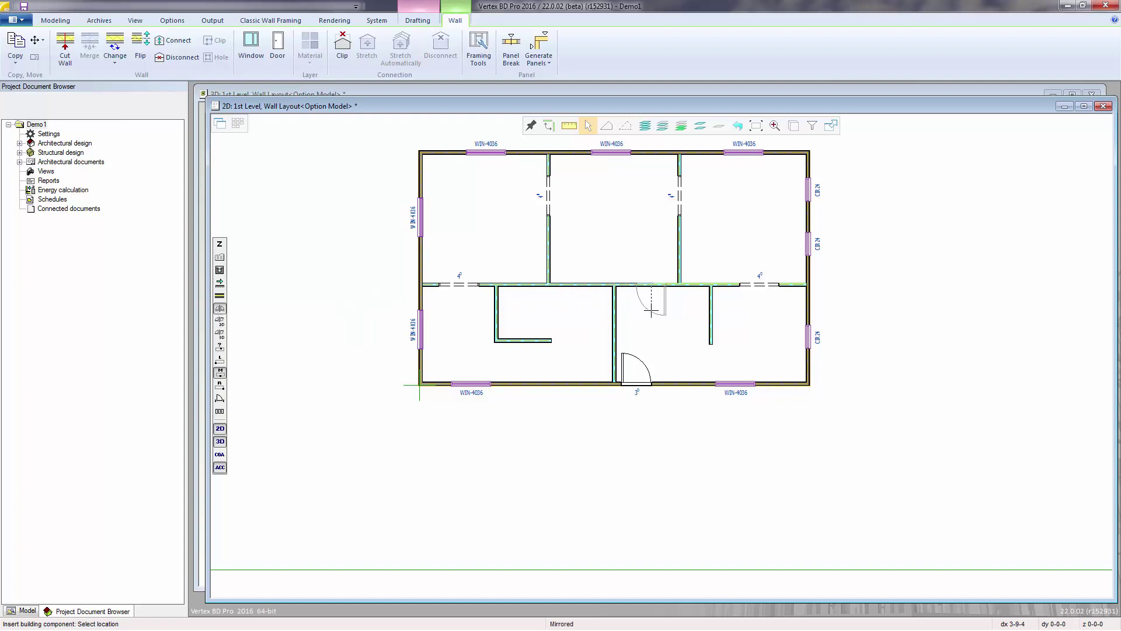
left_click(649, 310)
left_click(574, 310)
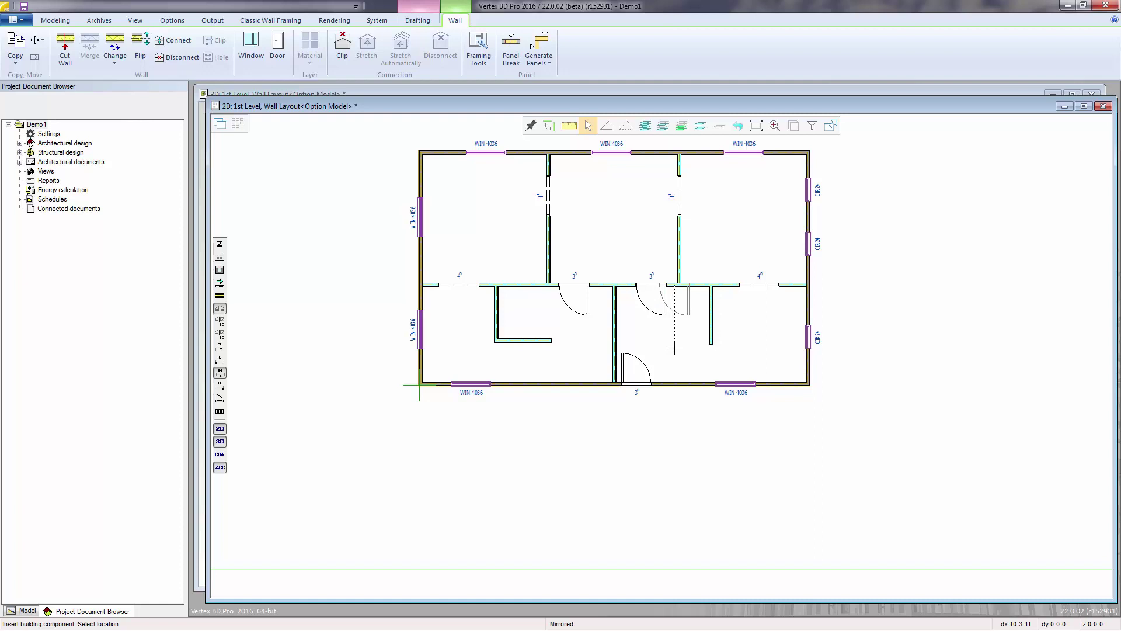
key("Escape")
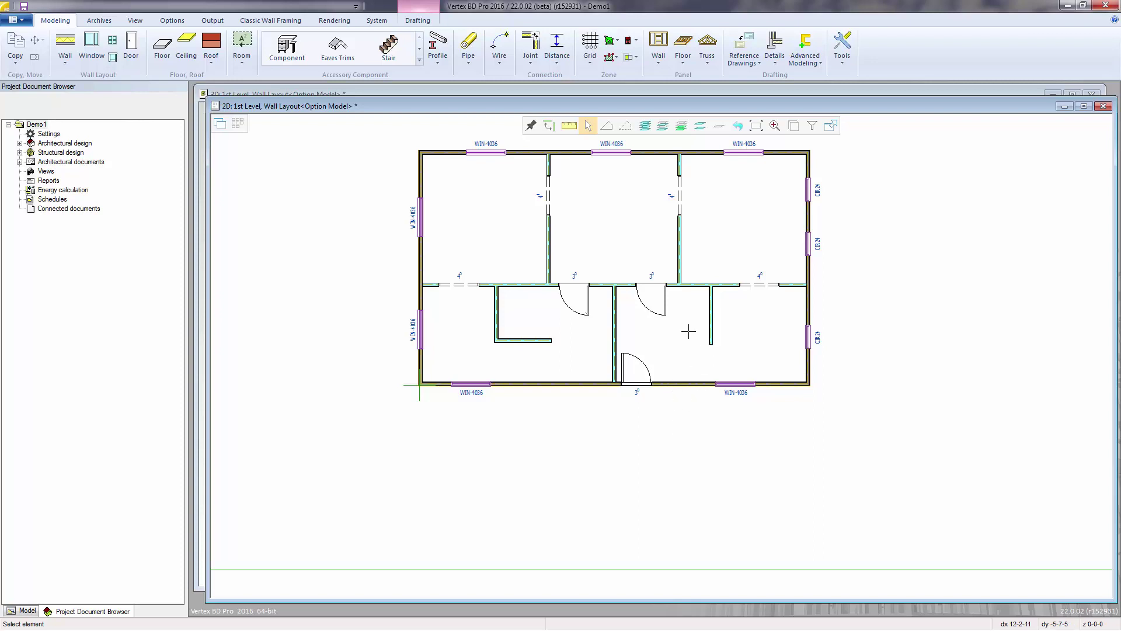
Flip the right interior door into the upper room and slide the left door slightly right
left_click(669, 309)
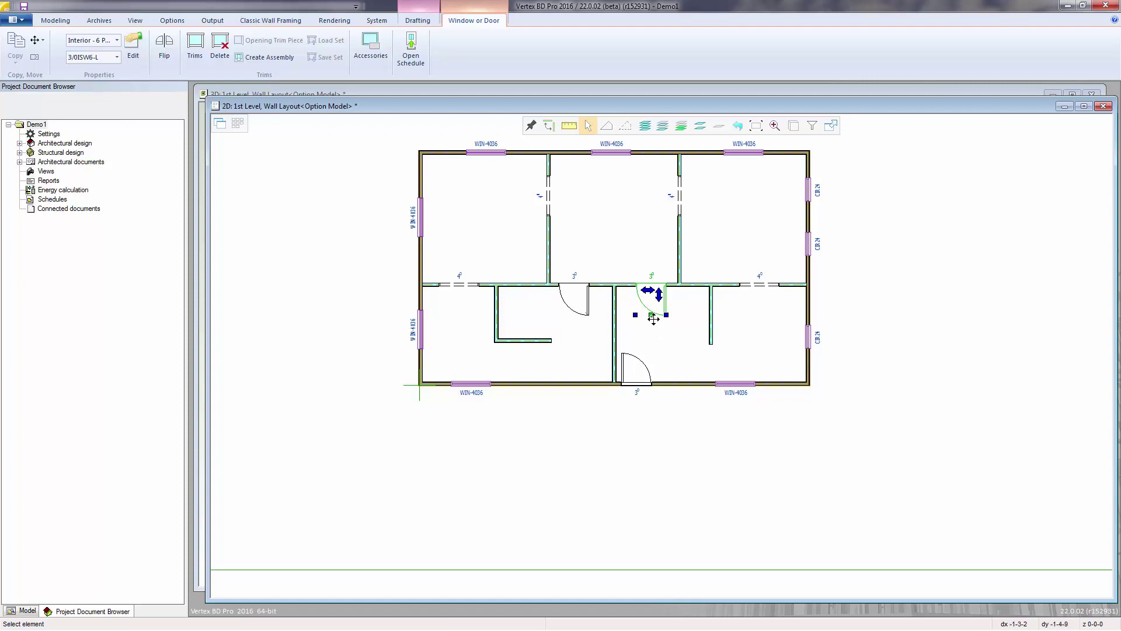
left_click(659, 292)
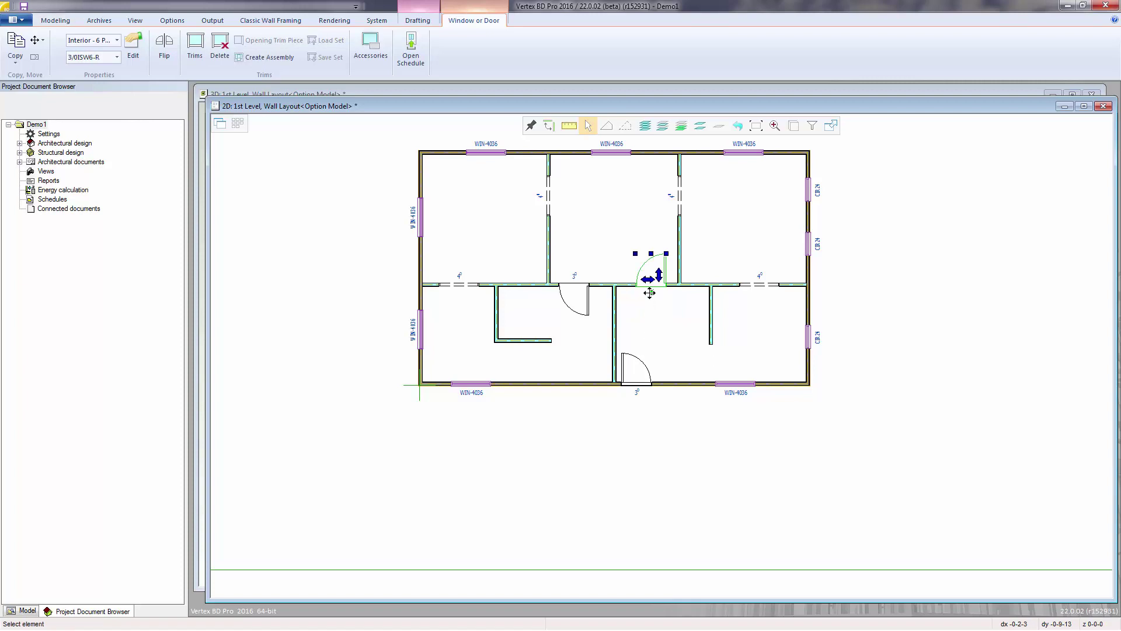
left_click(589, 305)
left_click(575, 316)
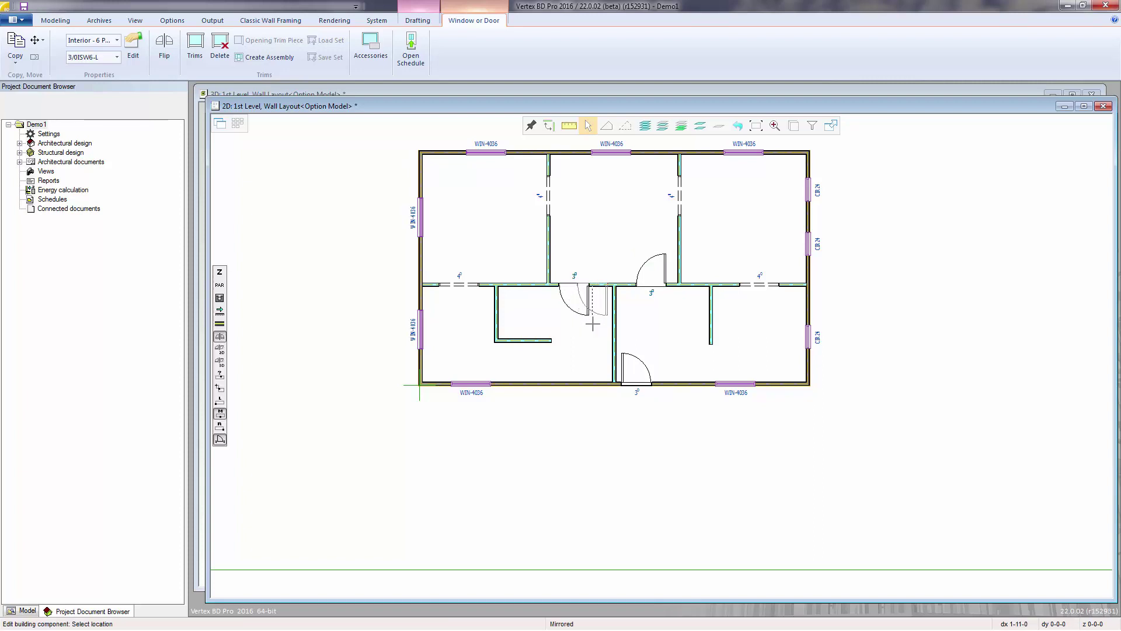
left_click(590, 323)
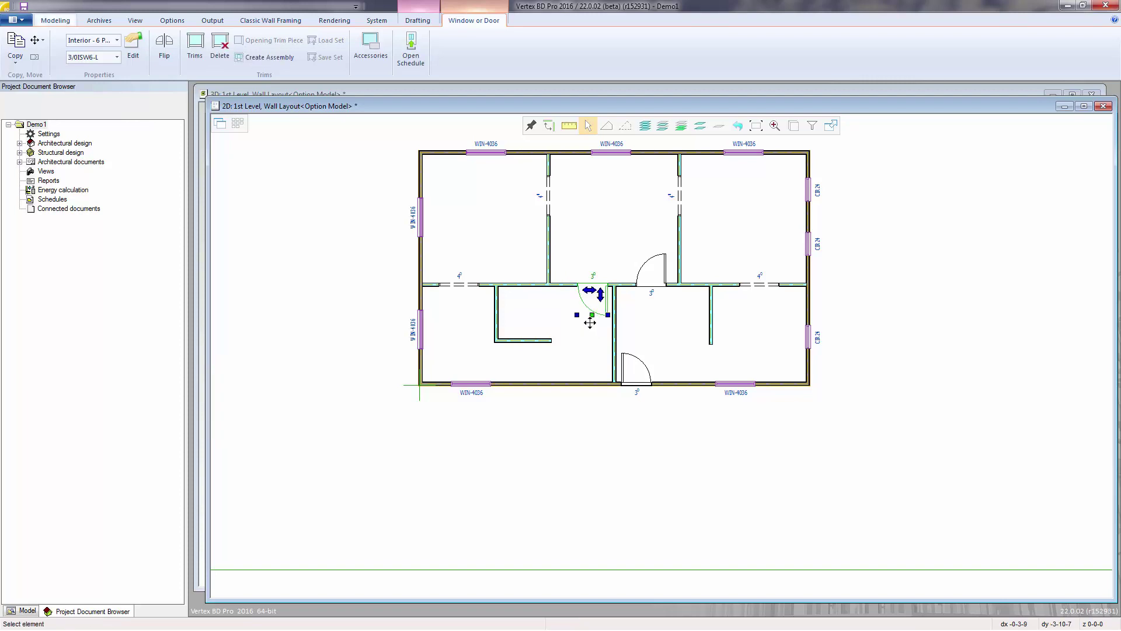
left_click(679, 344)
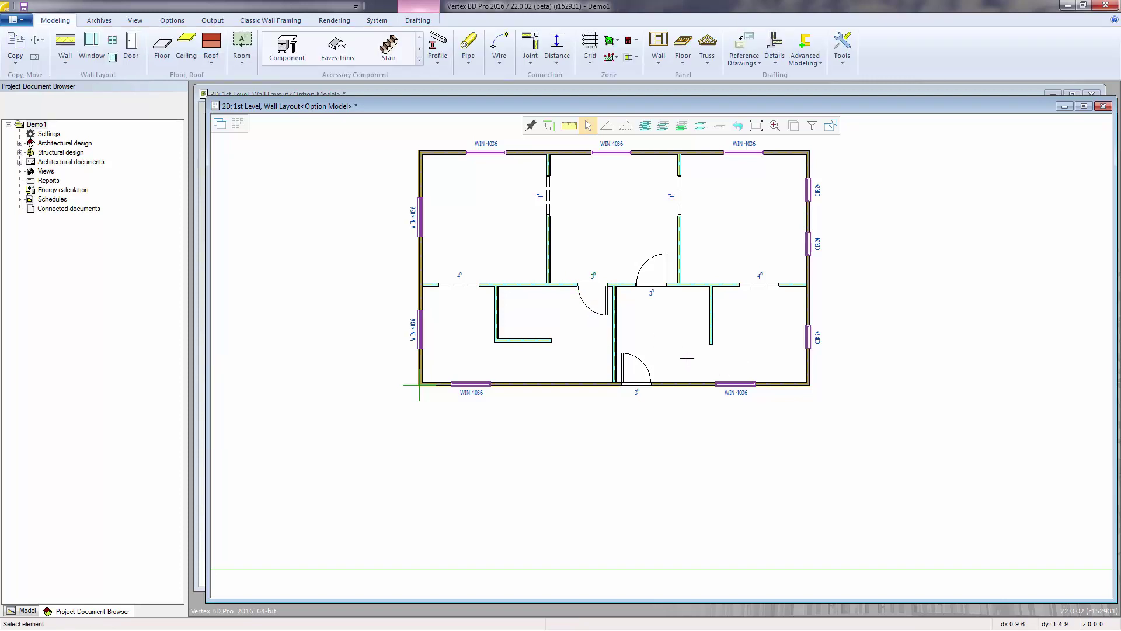
double_click(641, 283)
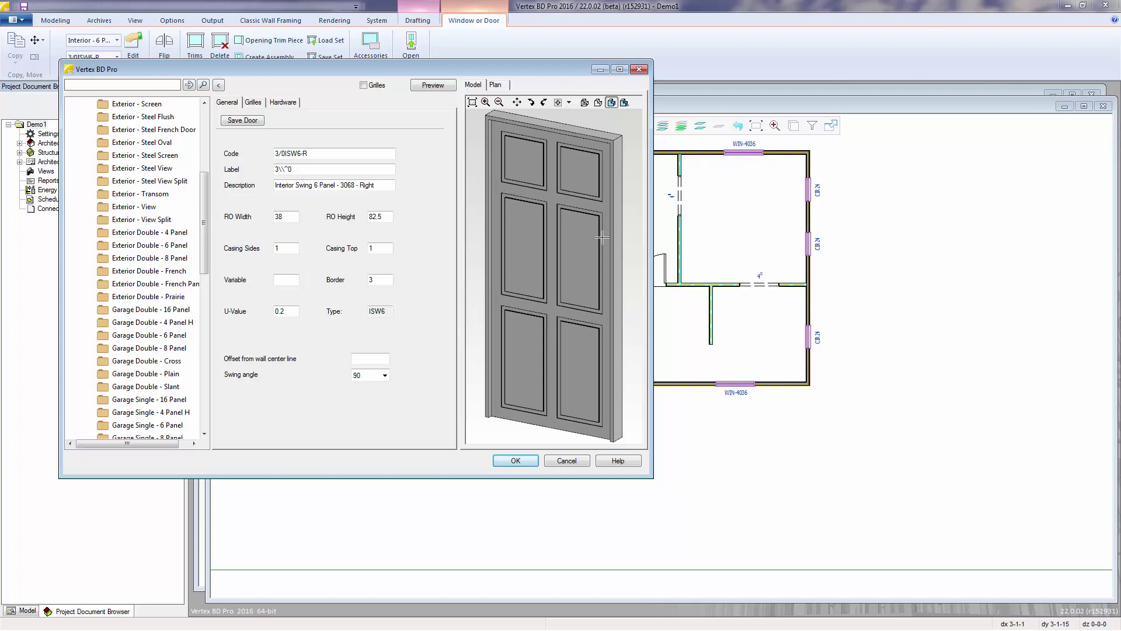
left_click(514, 461)
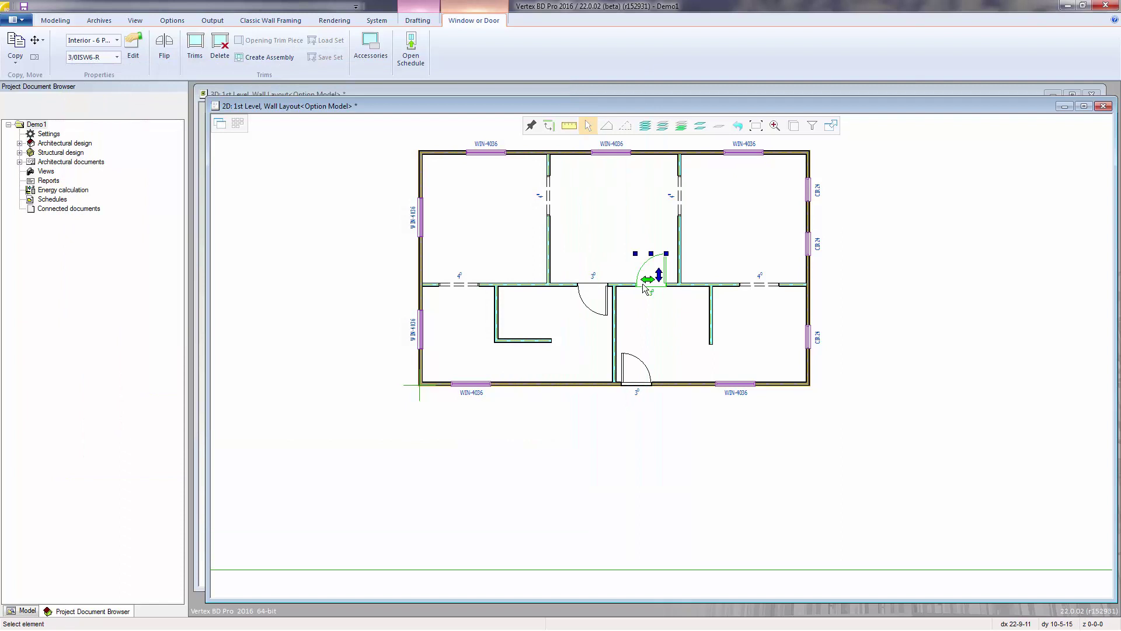